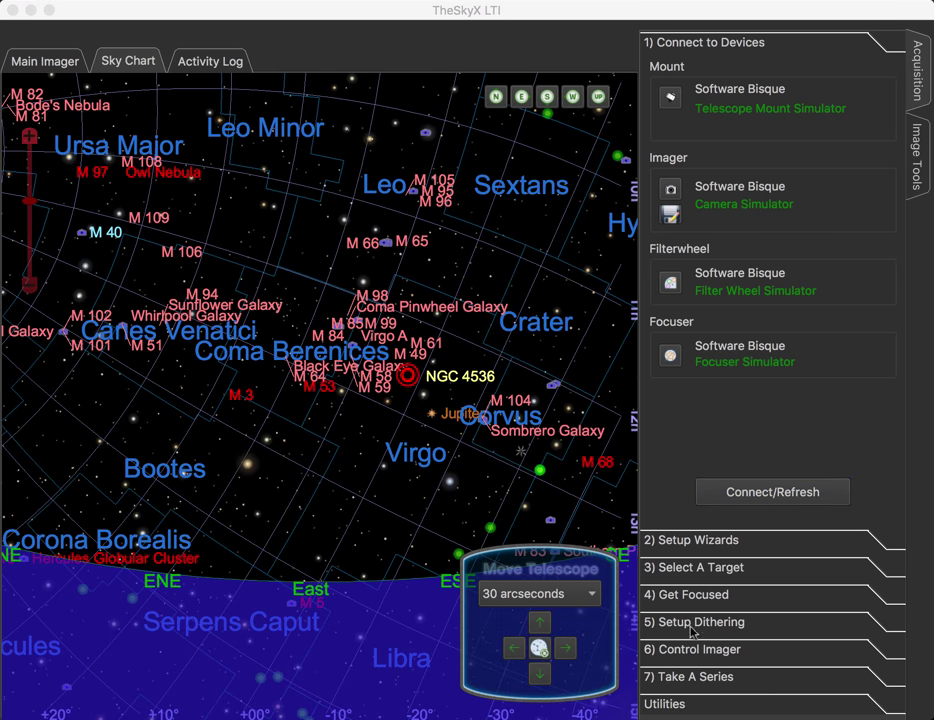
Search for 'Hors', find the Horsehead Nebula (IC 434), and enable photographic verification
{"action": "left_click", "coordinate": [714, 568]}
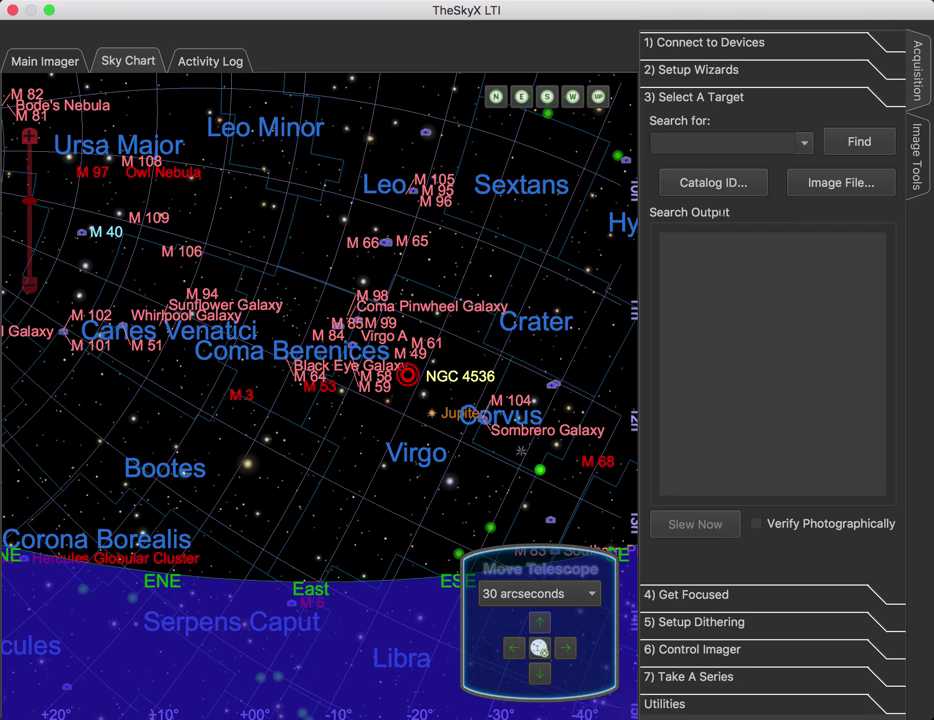
{"action": "left_click", "coordinate": [695, 143]}
{"action": "type", "text": "Ho"}
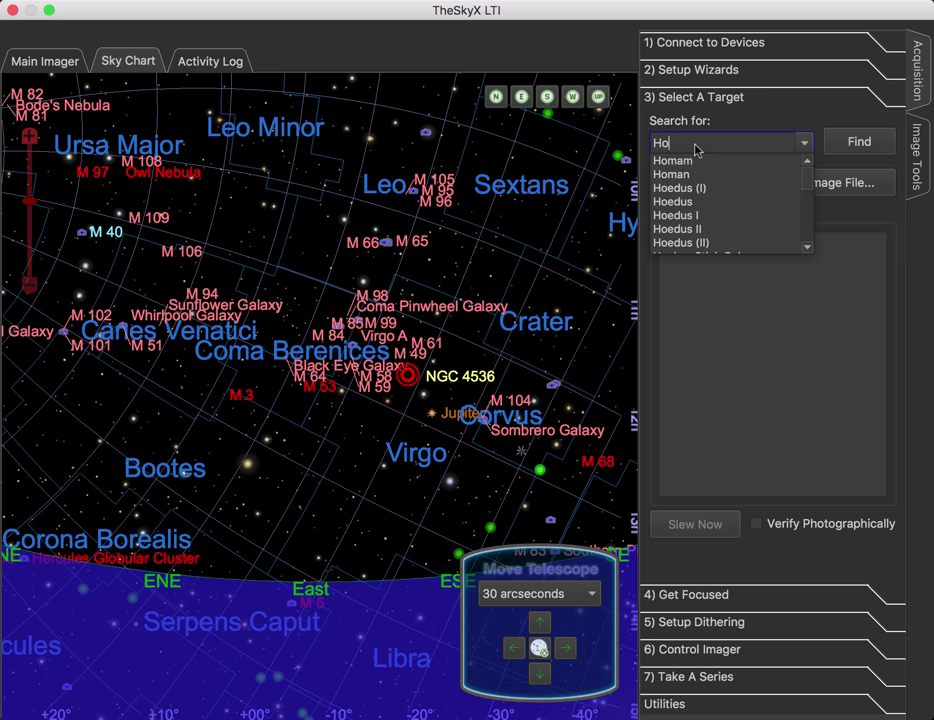
{"action": "type", "text": "rsehead Nebula"}
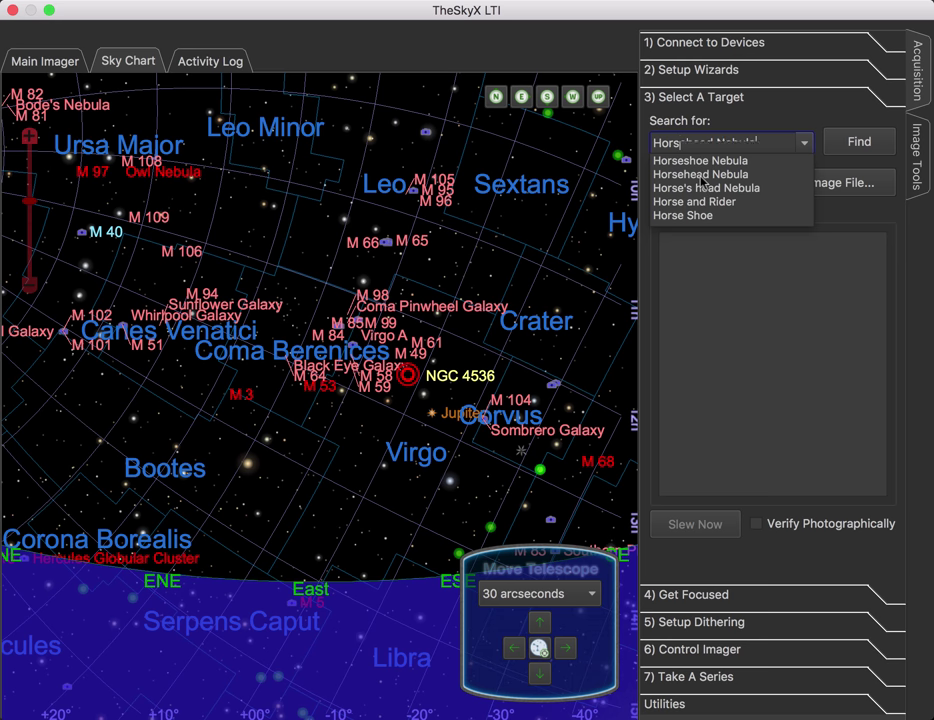
{"action": "left_click", "coordinate": [703, 175]}
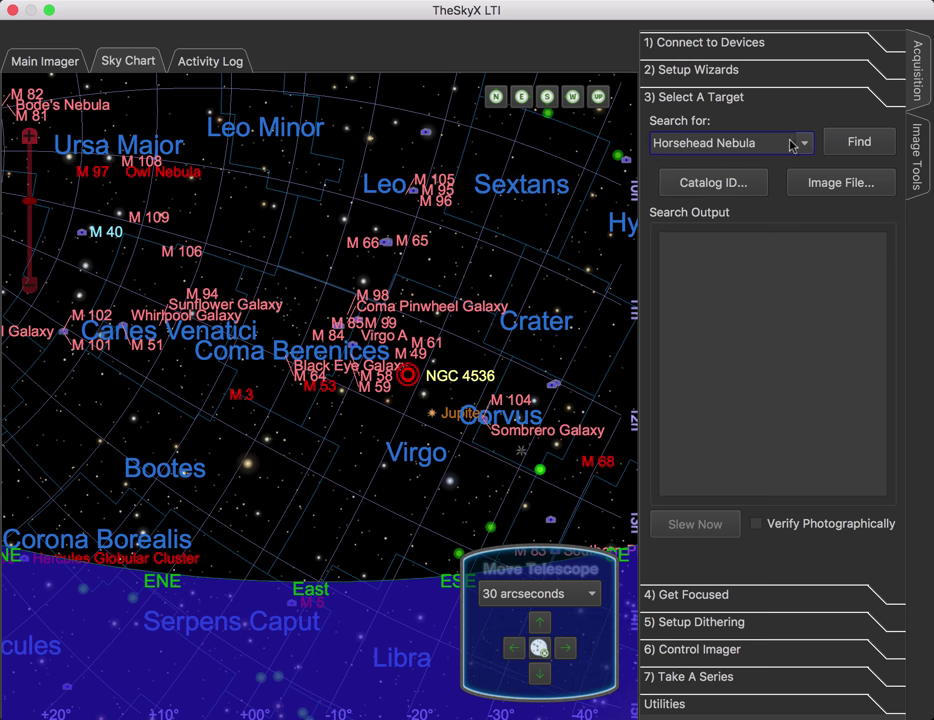
{"action": "left_click", "coordinate": [857, 143]}
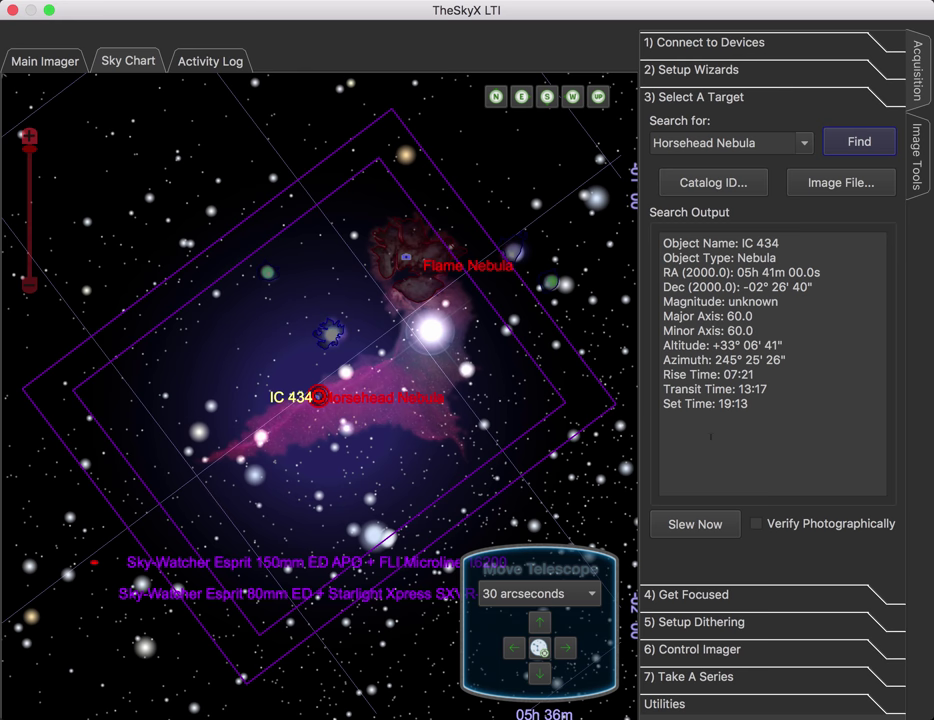
{"action": "left_click", "coordinate": [757, 523]}
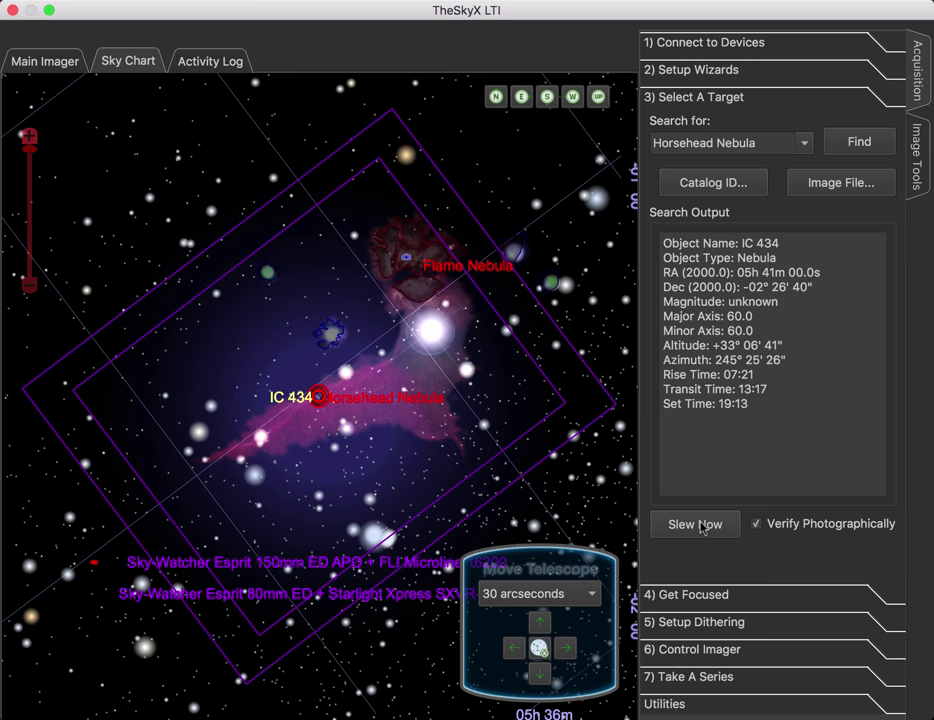
Enter Messier catalog number M 42 on the keypad and centre the chart on it
{"action": "left_click", "coordinate": [713, 184]}
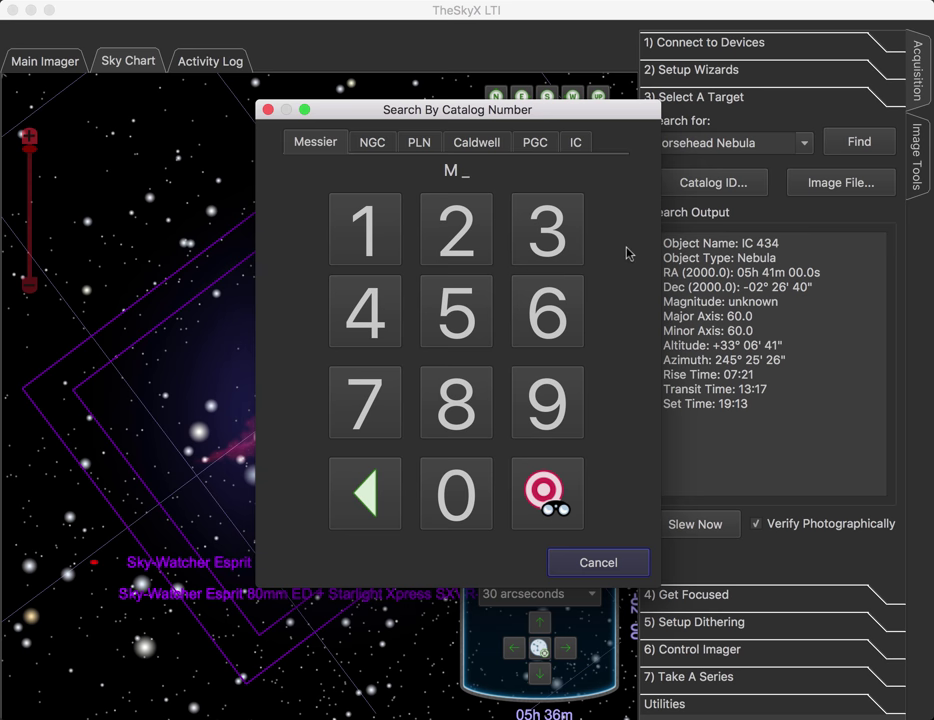
{"action": "left_click", "coordinate": [362, 302]}
{"action": "left_click", "coordinate": [455, 236]}
{"action": "left_click", "coordinate": [546, 505]}
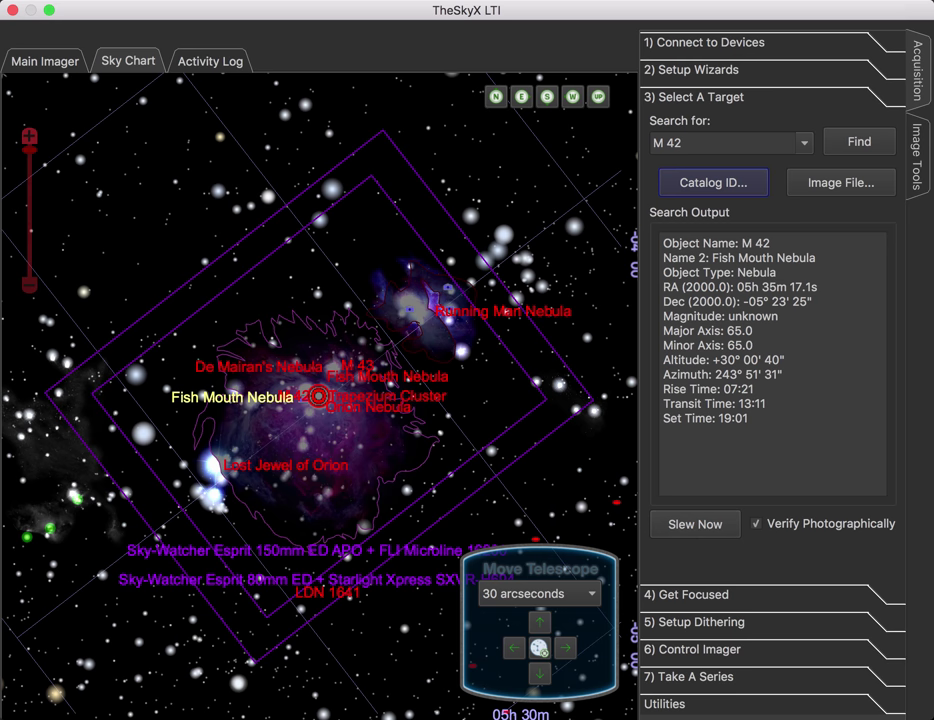
Open HelixFinal.jpg from Desktop > SampleImages as an image-file target and solve it
{"action": "left_click", "coordinate": [845, 183]}
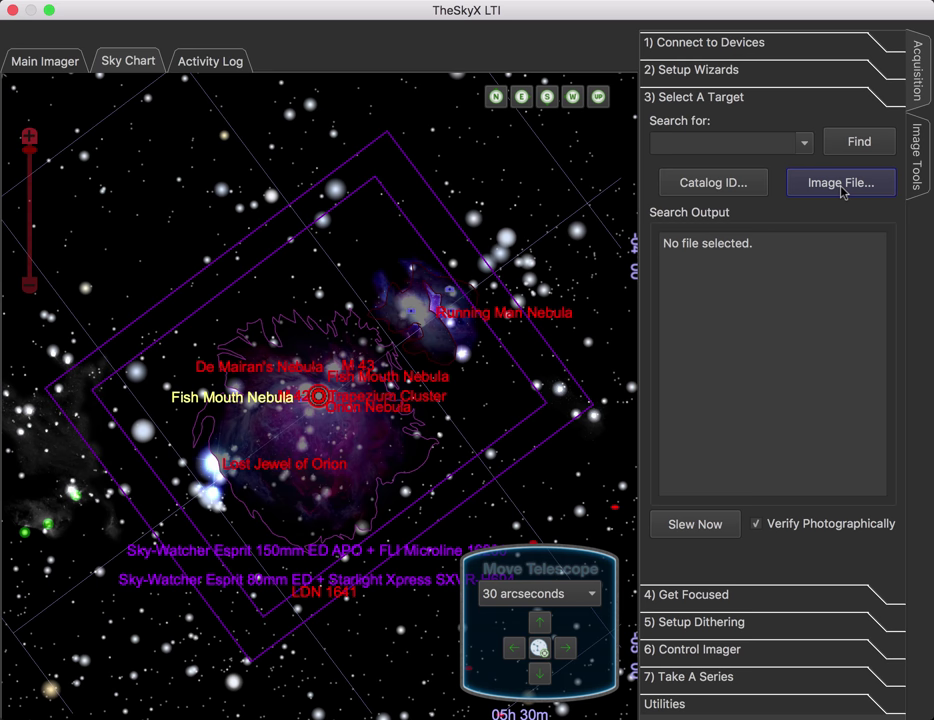
{"action": "left_click", "coordinate": [841, 182]}
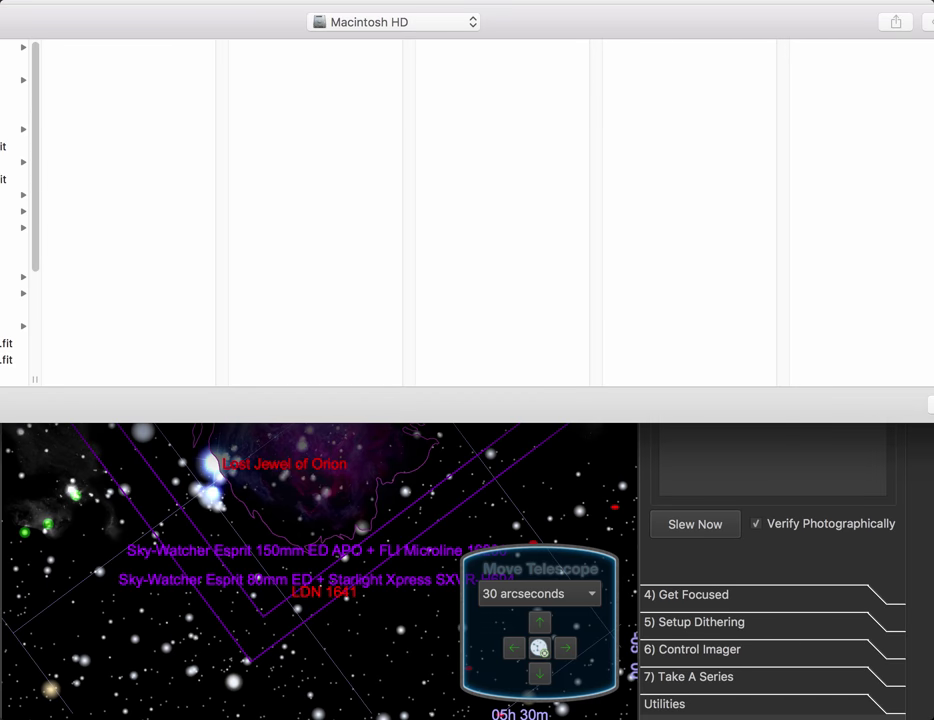
{"action": "key", "text": "super+shift+d"}
{"action": "scroll", "coordinate": [15, 210], "scroll_direction": "down", "scroll_amount": 3}
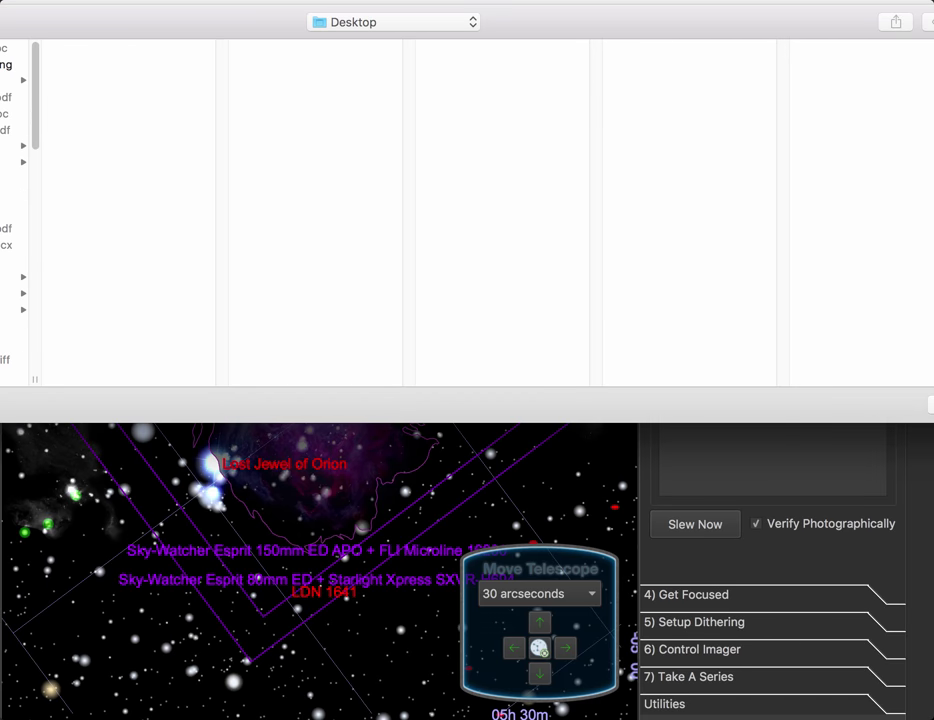
{"action": "scroll", "coordinate": [15, 125], "scroll_direction": "down", "scroll_amount": 3}
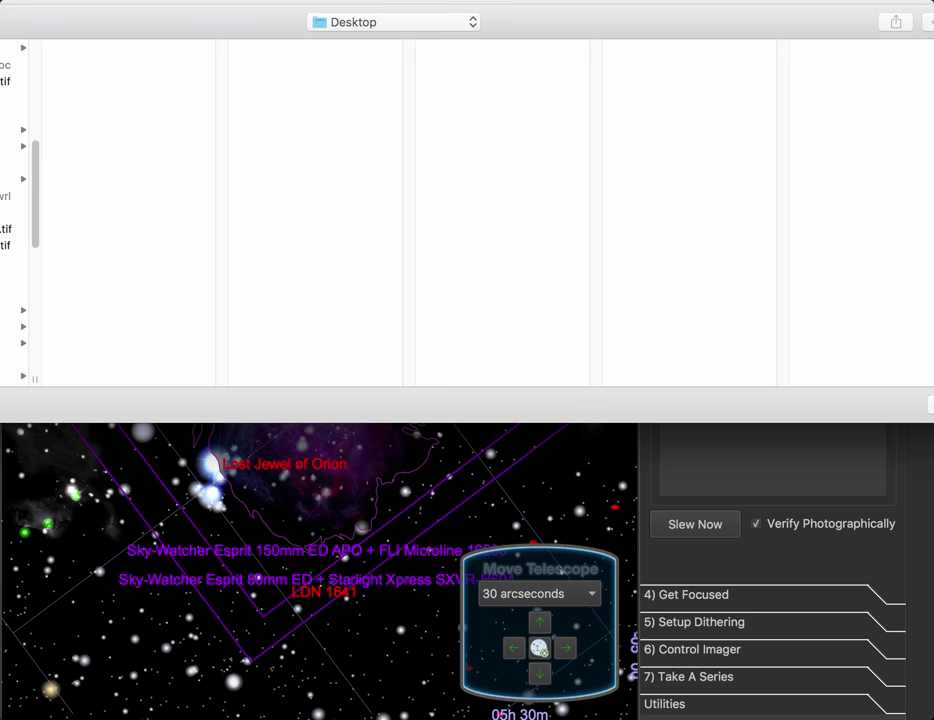
{"action": "type", "text": "sample"}
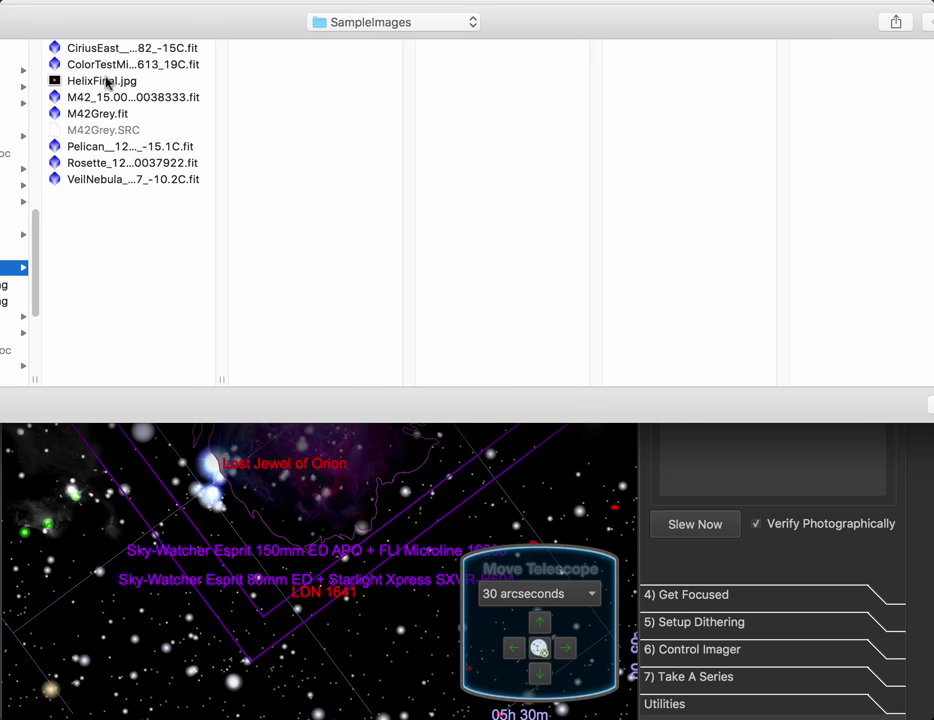
{"action": "left_click", "coordinate": [72, 80]}
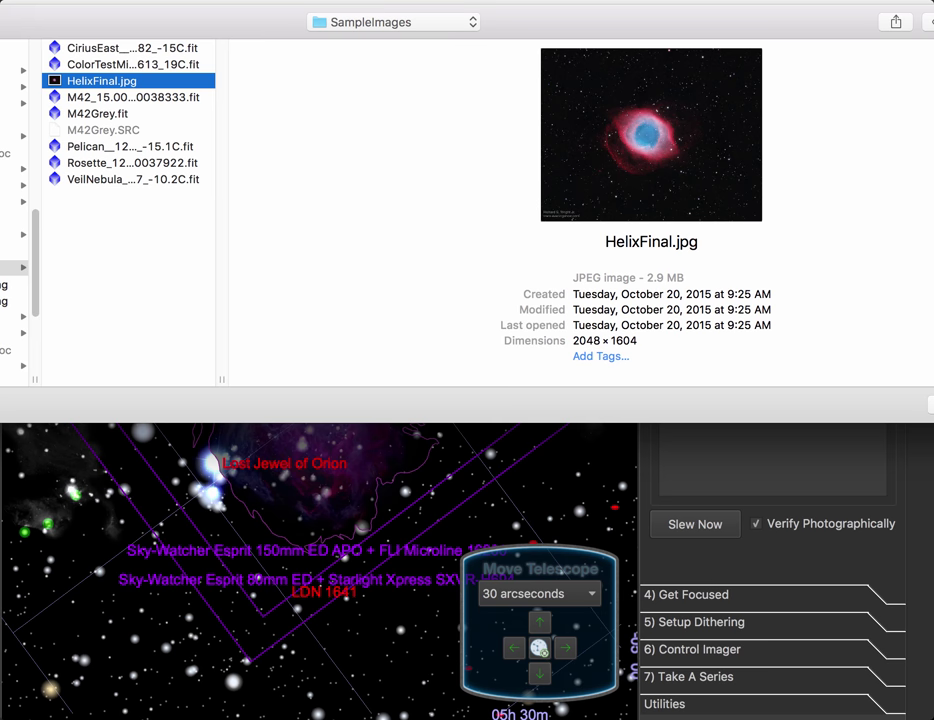
{"action": "key", "text": "Return"}
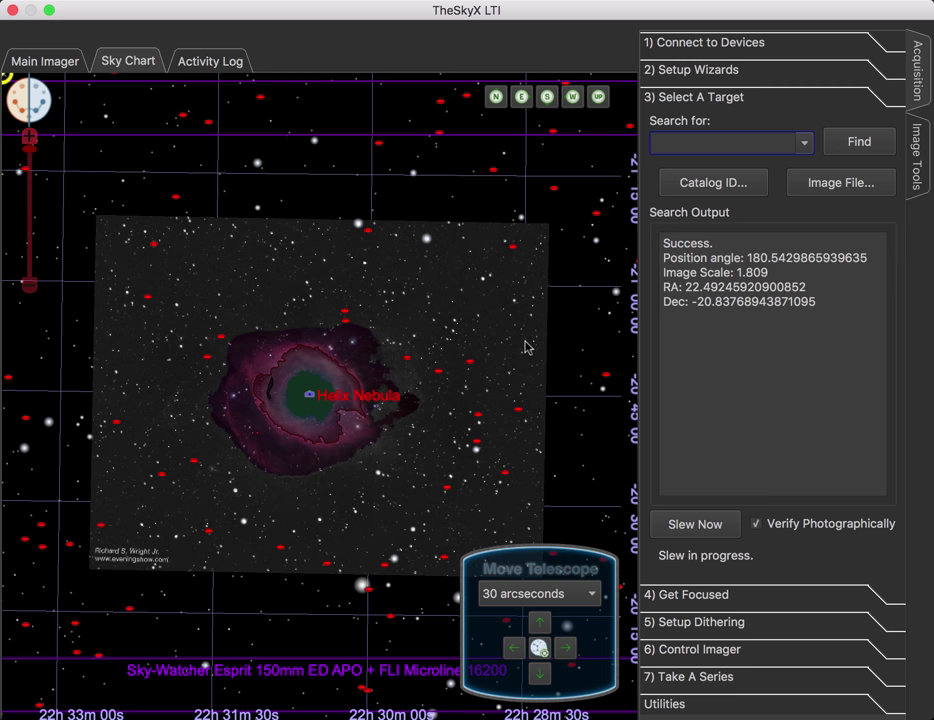
Reselect Horsehead Nebula from previous targets, disable photographic verification, and slew to it
{"action": "left_click", "coordinate": [805, 144]}
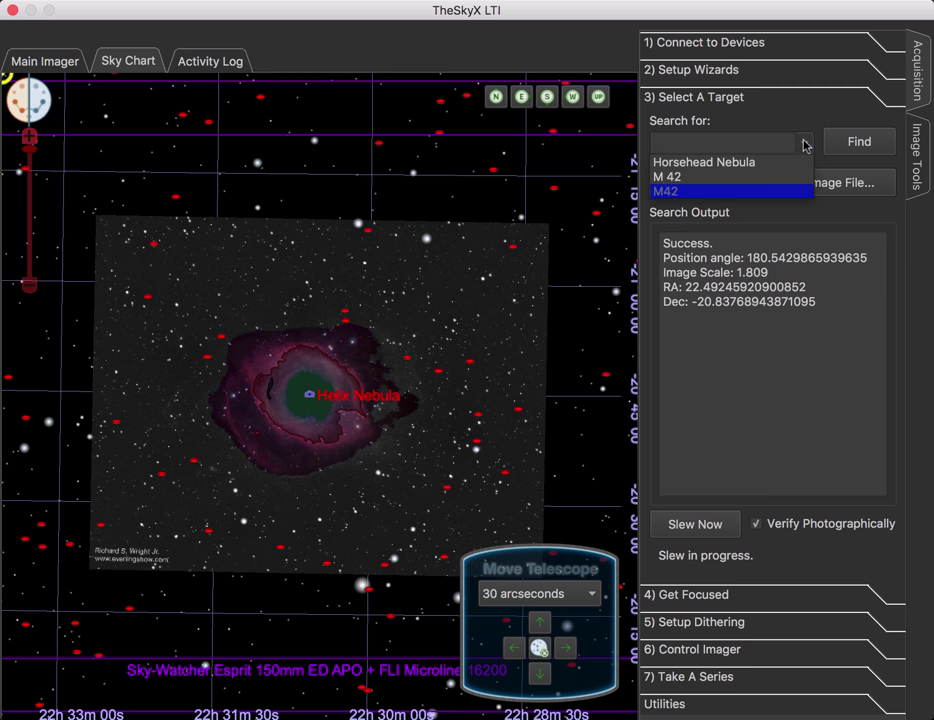
{"action": "left_click", "coordinate": [679, 177]}
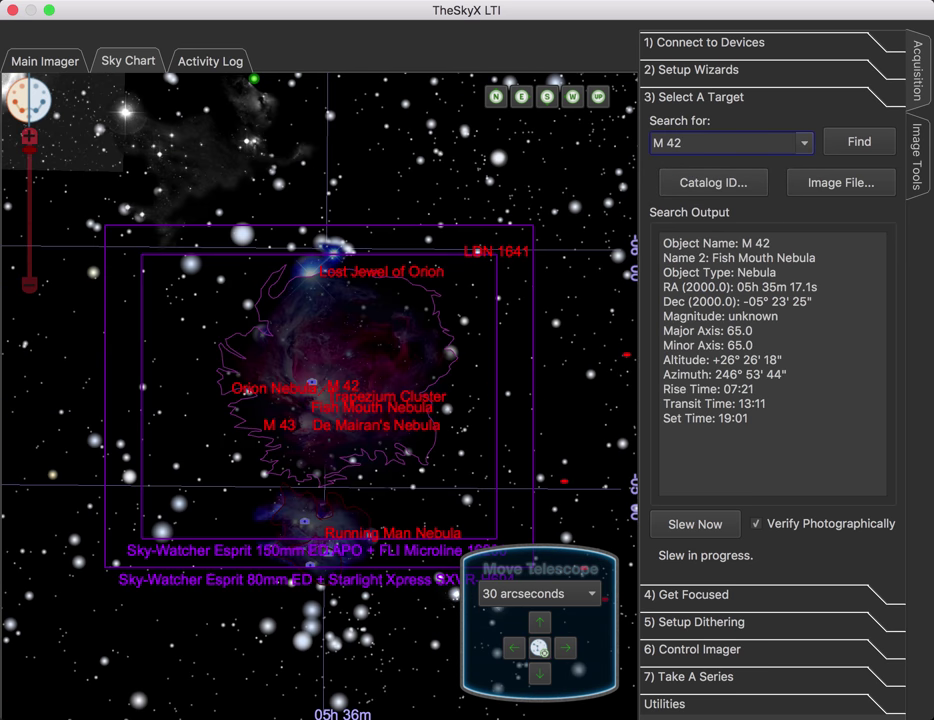
{"action": "left_click", "coordinate": [806, 144]}
{"action": "left_click", "coordinate": [744, 161]}
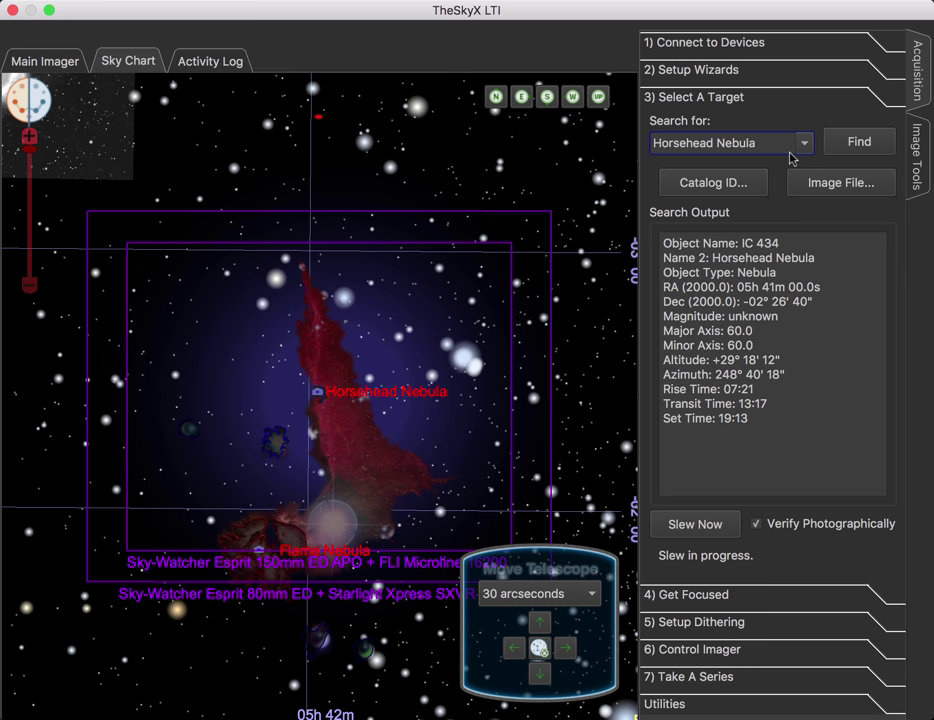
{"action": "left_click", "coordinate": [852, 147]}
{"action": "left_click", "coordinate": [782, 528]}
{"action": "left_click", "coordinate": [715, 526]}
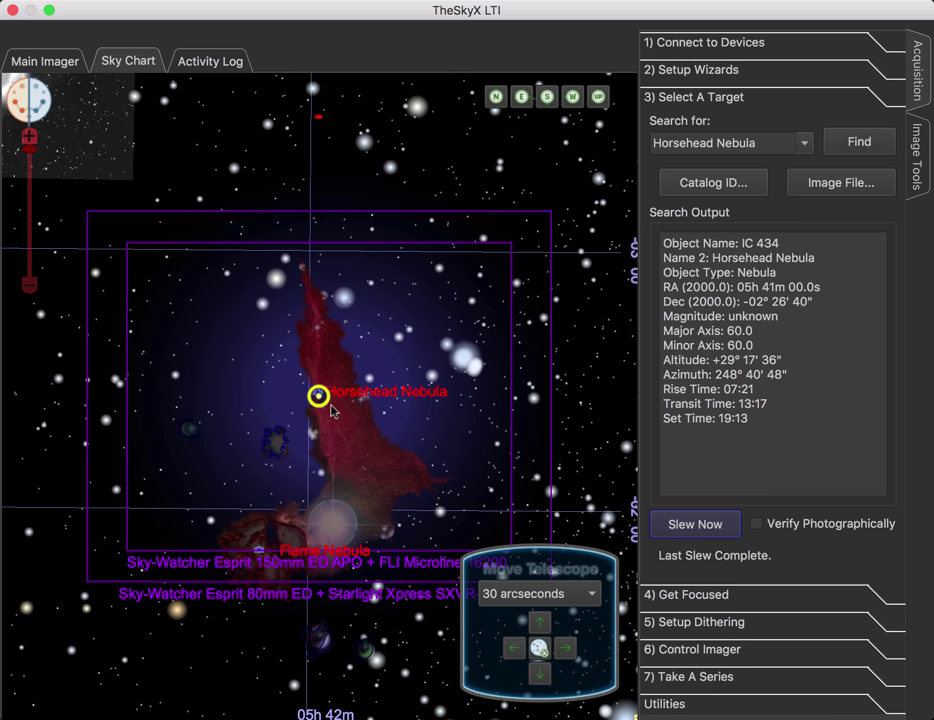
Set Control Imager to a 1-second Light frame, 1x1 binning and the Luminance filter
{"action": "left_click", "coordinate": [714, 656]}
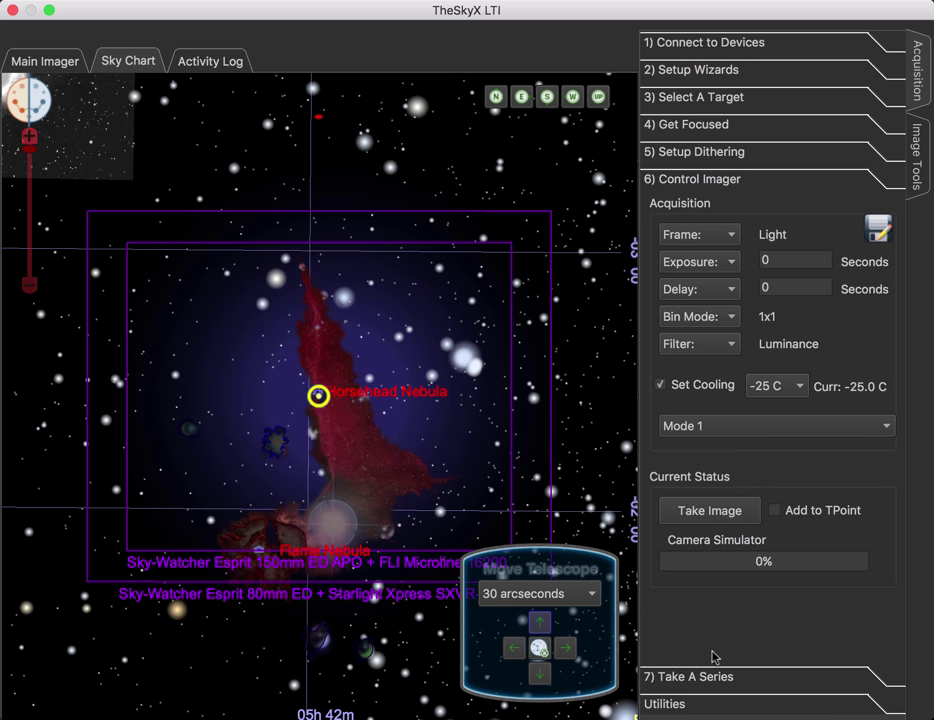
{"action": "left_click", "coordinate": [699, 236]}
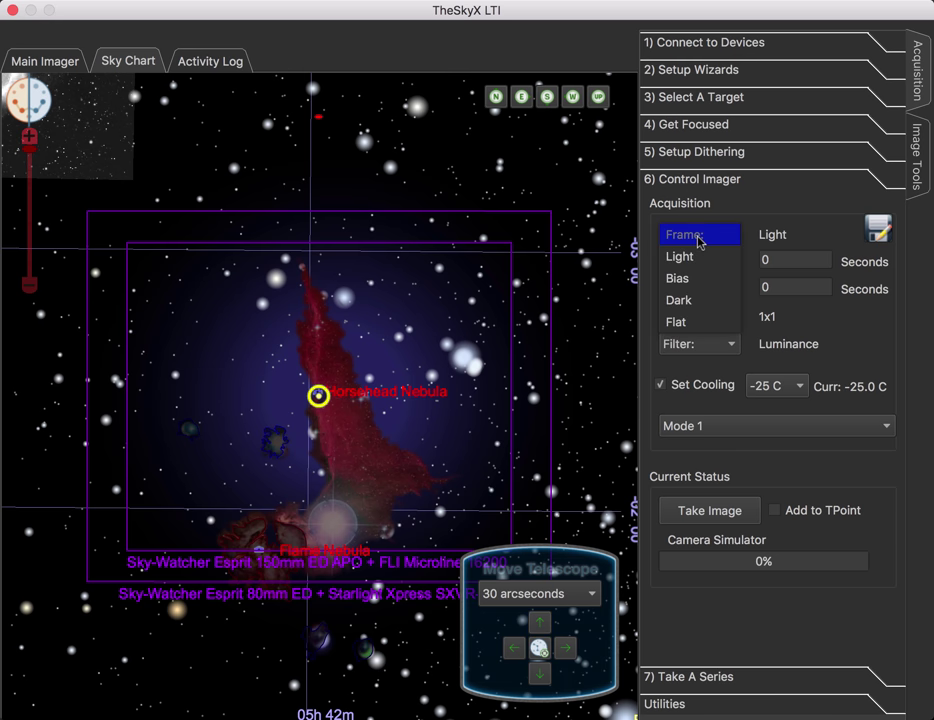
{"action": "left_click", "coordinate": [699, 238]}
{"action": "left_click", "coordinate": [705, 266]}
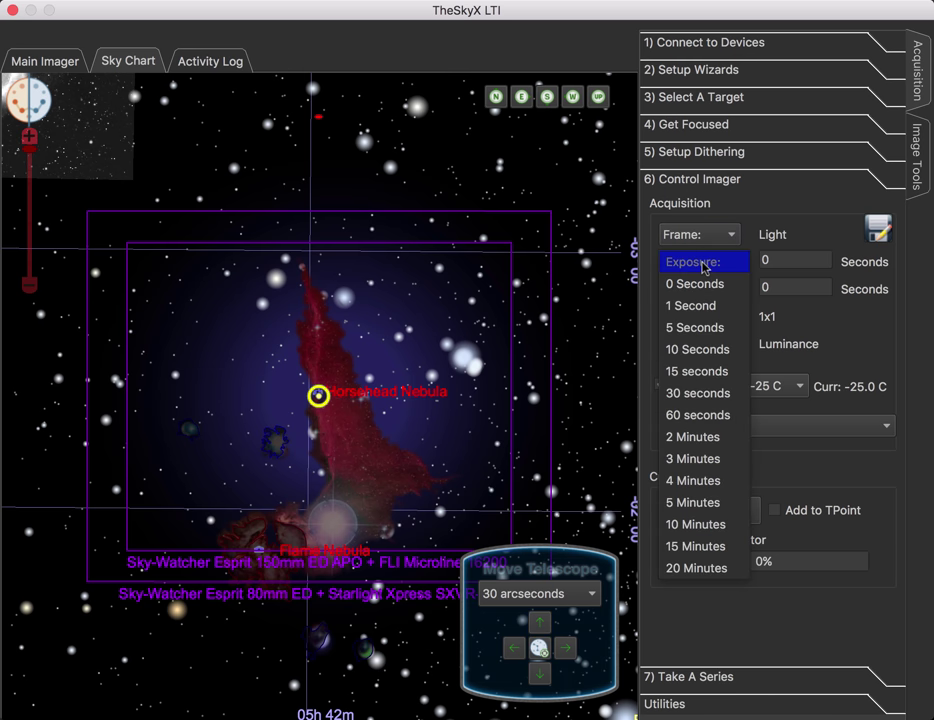
{"action": "left_click", "coordinate": [688, 306]}
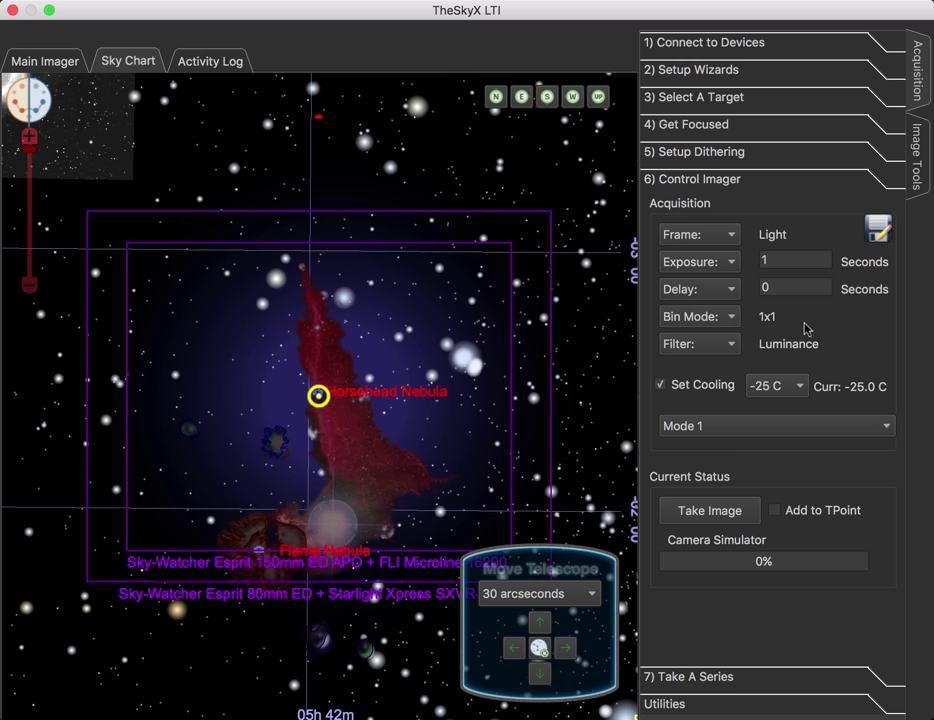
{"action": "left_click", "coordinate": [716, 318]}
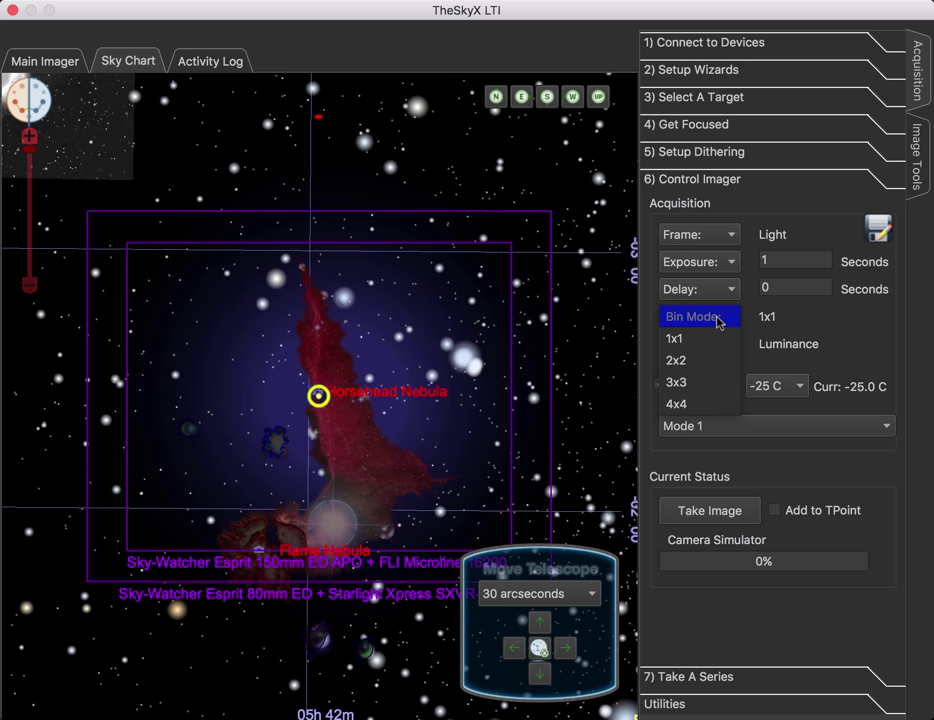
{"action": "left_click", "coordinate": [716, 320]}
{"action": "left_click", "coordinate": [705, 345]}
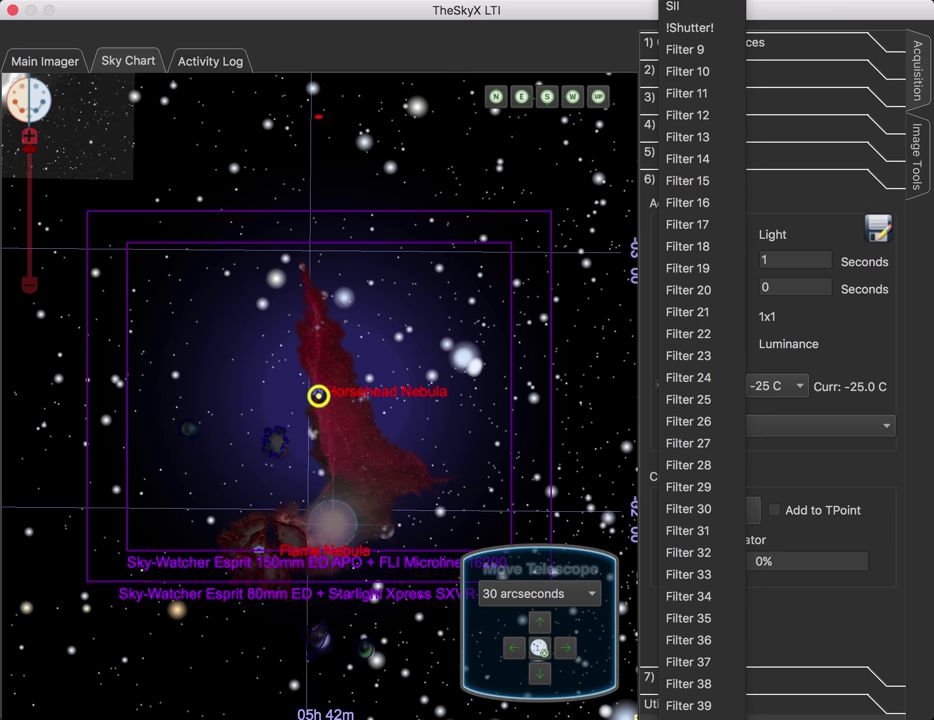
{"action": "key", "text": "Escape"}
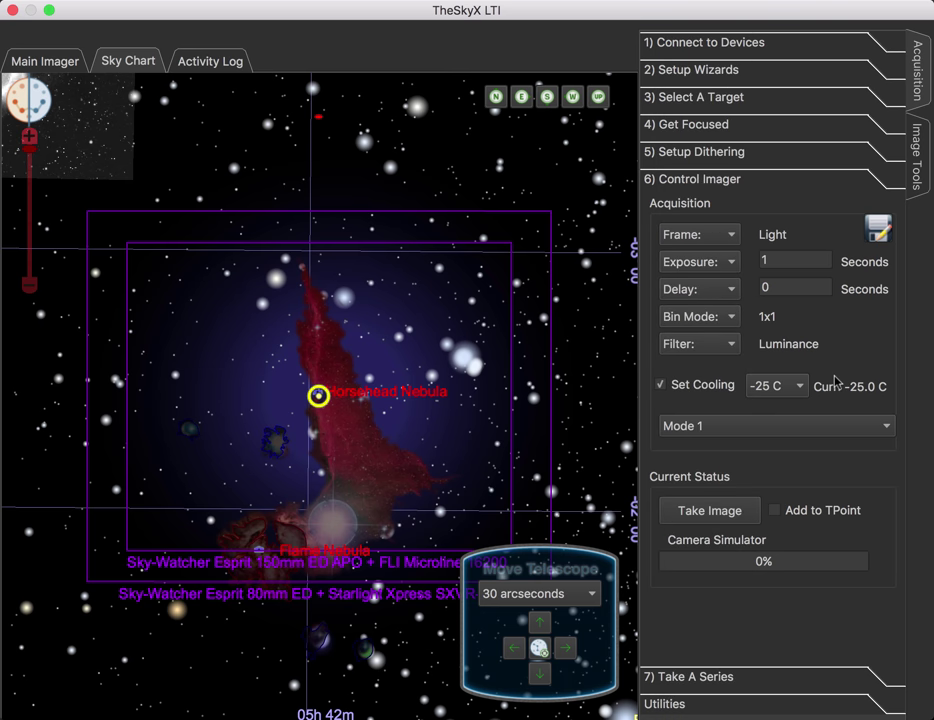
Keep the cooling target at −25 C and the camera in Mode 1
{"action": "left_click", "coordinate": [790, 386]}
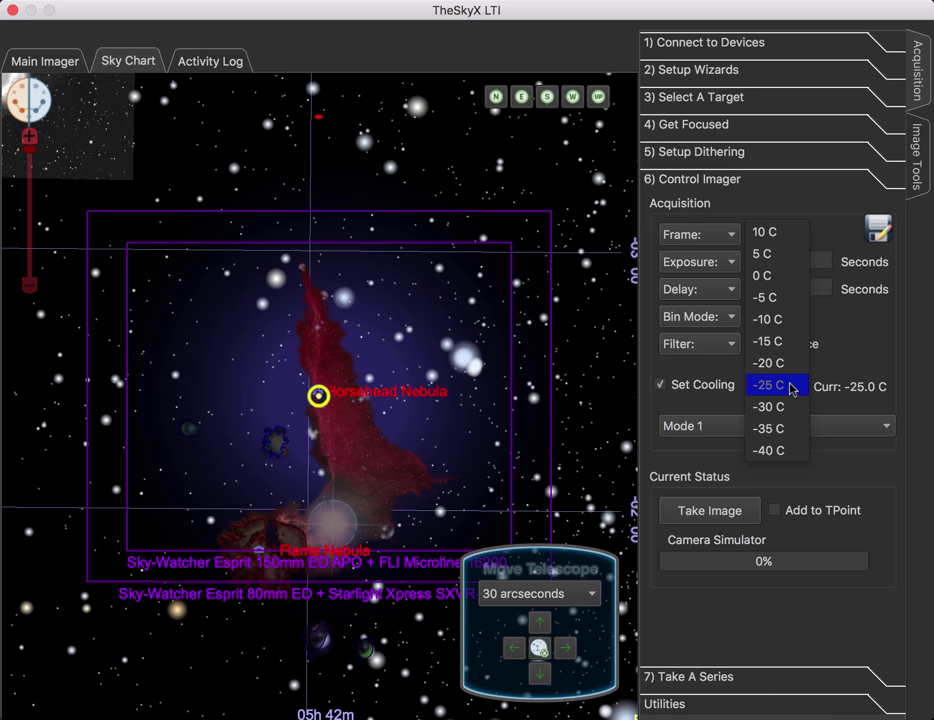
{"action": "left_click", "coordinate": [790, 386]}
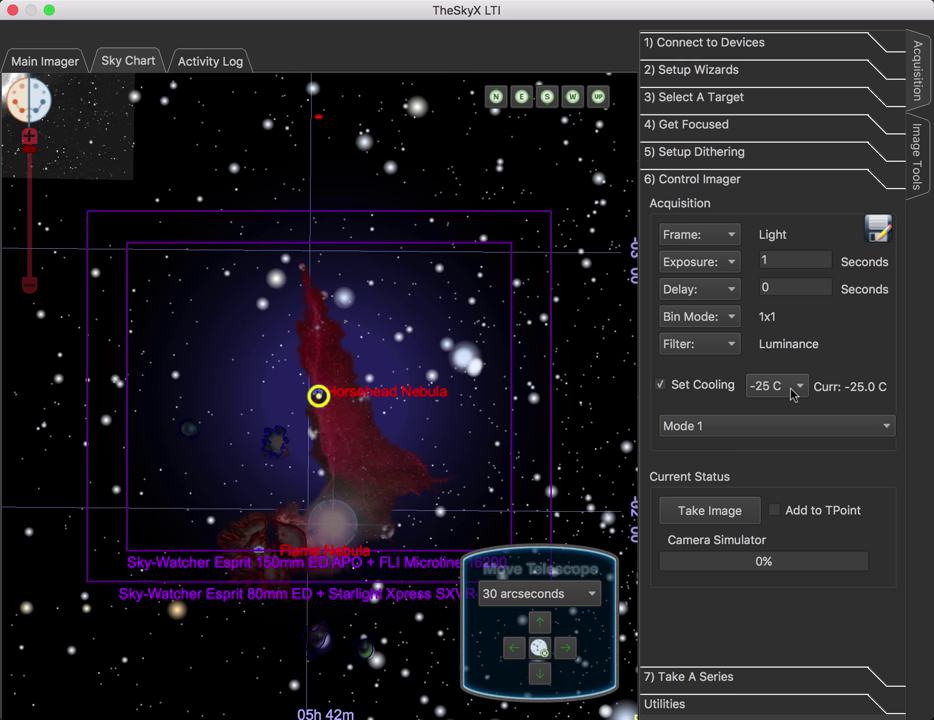
{"action": "left_click", "coordinate": [724, 430]}
{"action": "left_click", "coordinate": [727, 430]}
{"action": "left_click", "coordinate": [709, 430]}
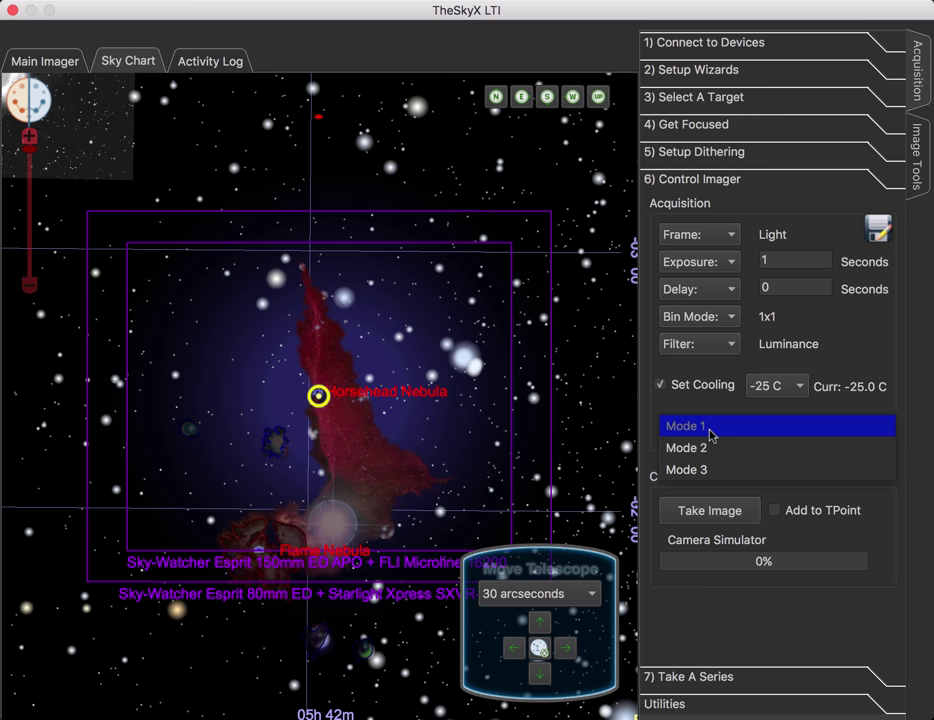
{"action": "left_click", "coordinate": [709, 430]}
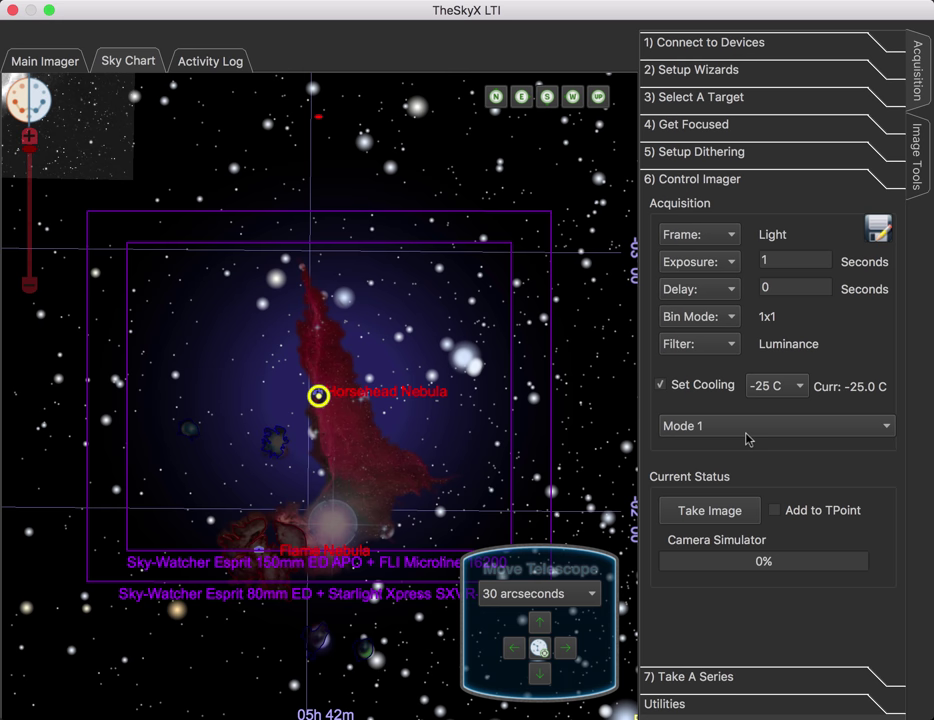
Take a 1-second Luminance test exposure of the Horsehead Nebula
{"action": "left_click", "coordinate": [707, 512]}
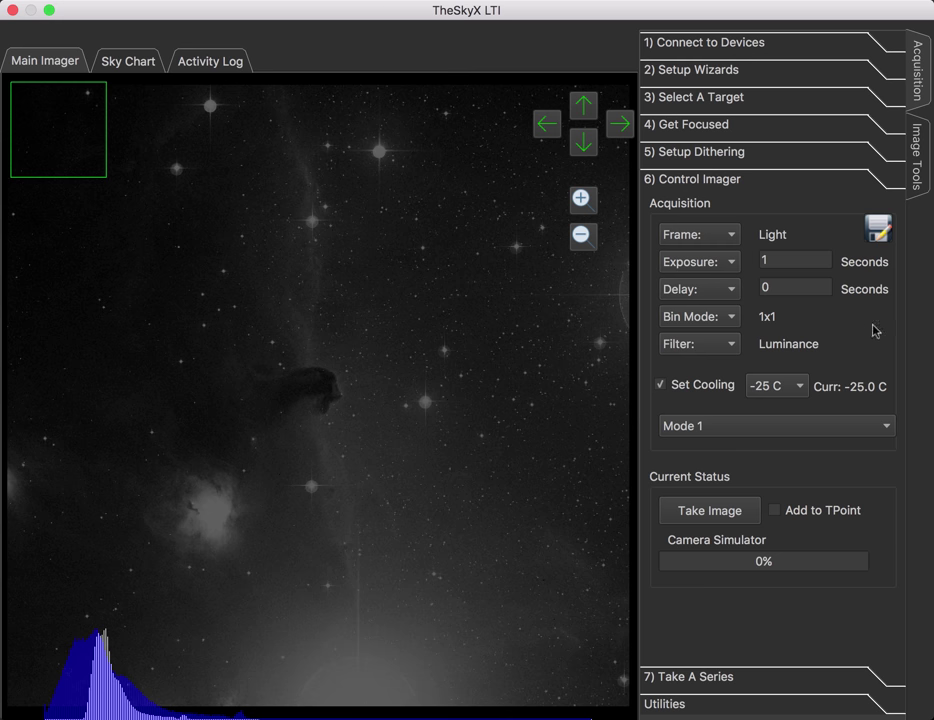
In AutoSave Setup, erase the Veil file name prefix and leave it empty
{"action": "left_click", "coordinate": [878, 229]}
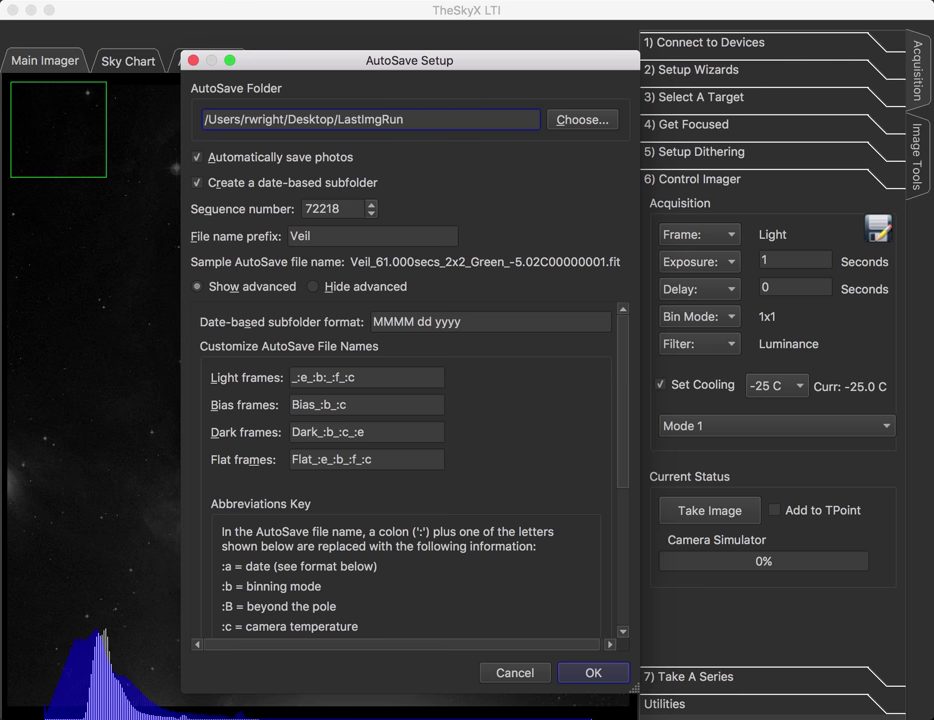
{"action": "key", "text": "Tab"}
{"action": "key", "text": "Tab"}
{"action": "key", "text": "BackSpace"}
{"action": "key", "text": "BackSpace"}
{"action": "key", "text": "BackSpace"}
{"action": "key", "text": "BackSpace"}
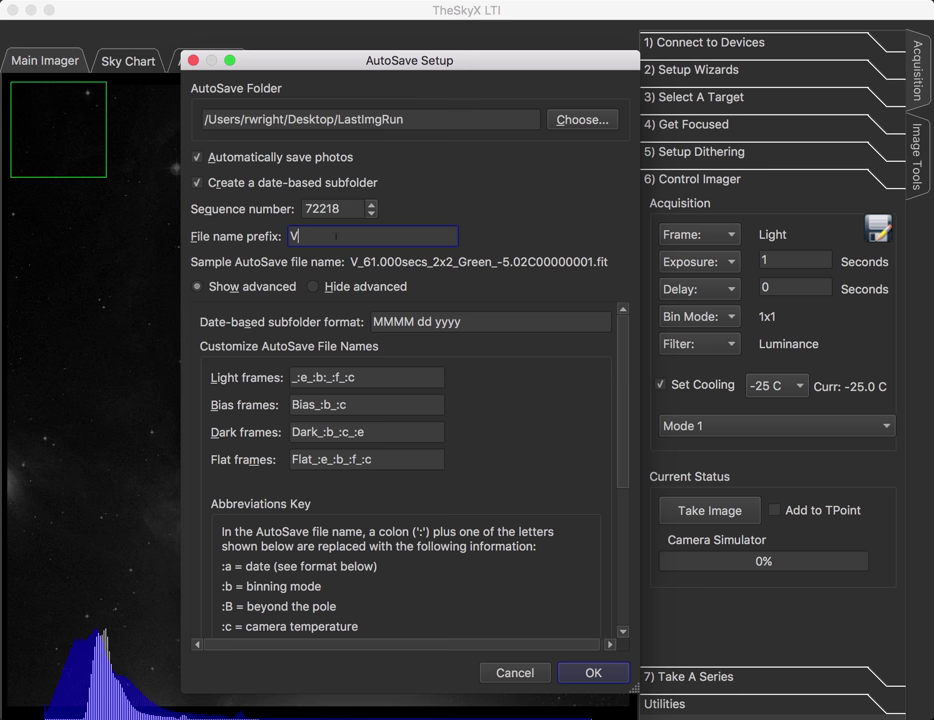
{"action": "type", "text": "HH"}
{"action": "key", "text": "BackSpace"}
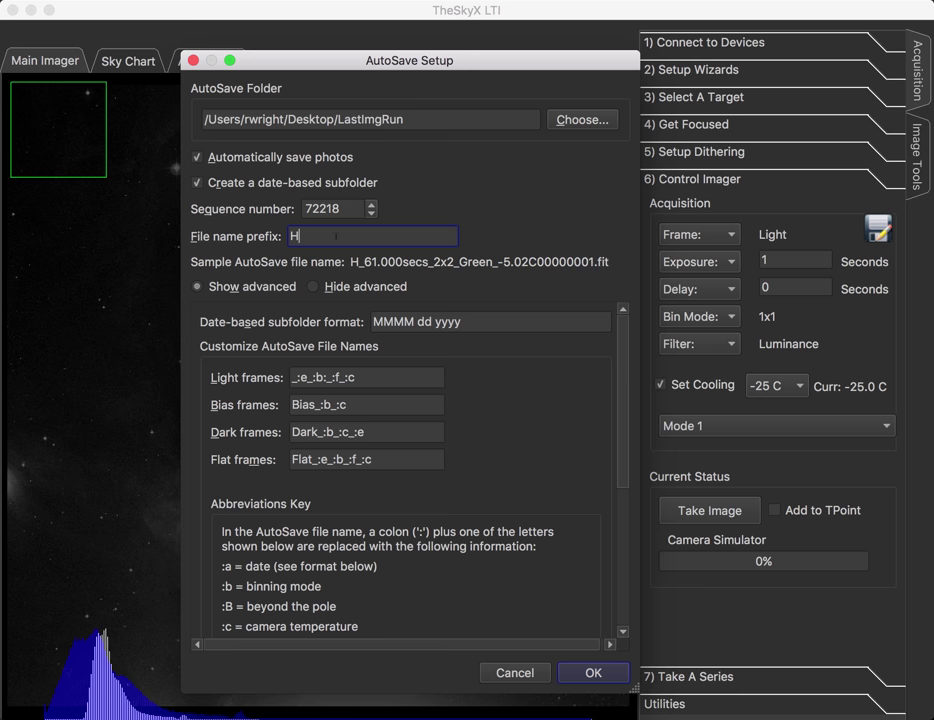
{"action": "type", "text": "Head"}
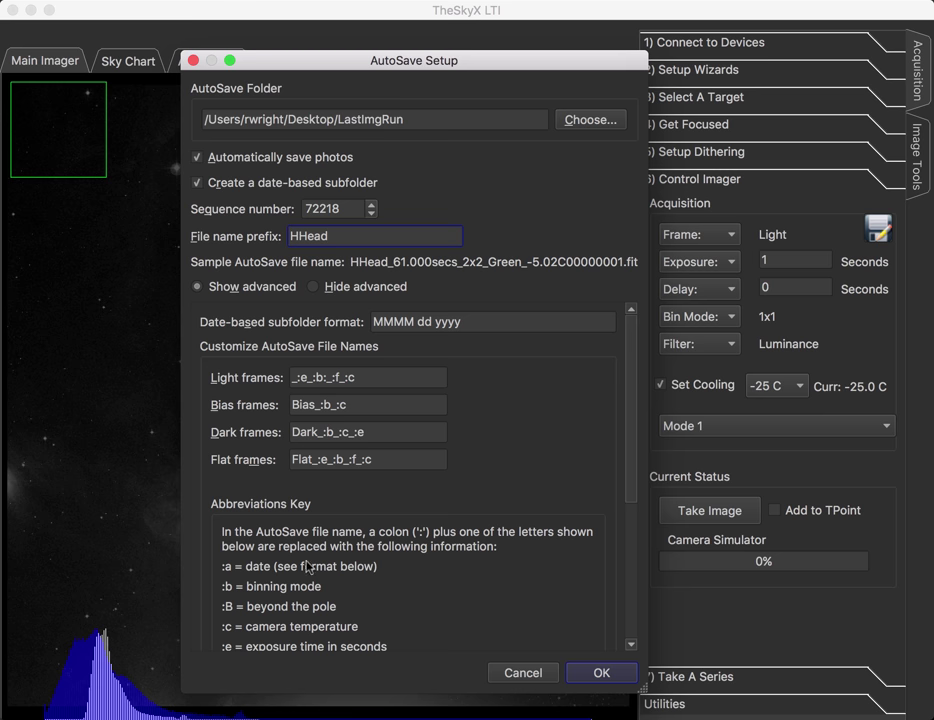
{"action": "scroll", "coordinate": [300, 555], "scroll_direction": "down", "scroll_amount": 5}
{"action": "scroll", "coordinate": [303, 573], "scroll_direction": "up", "scroll_amount": 5}
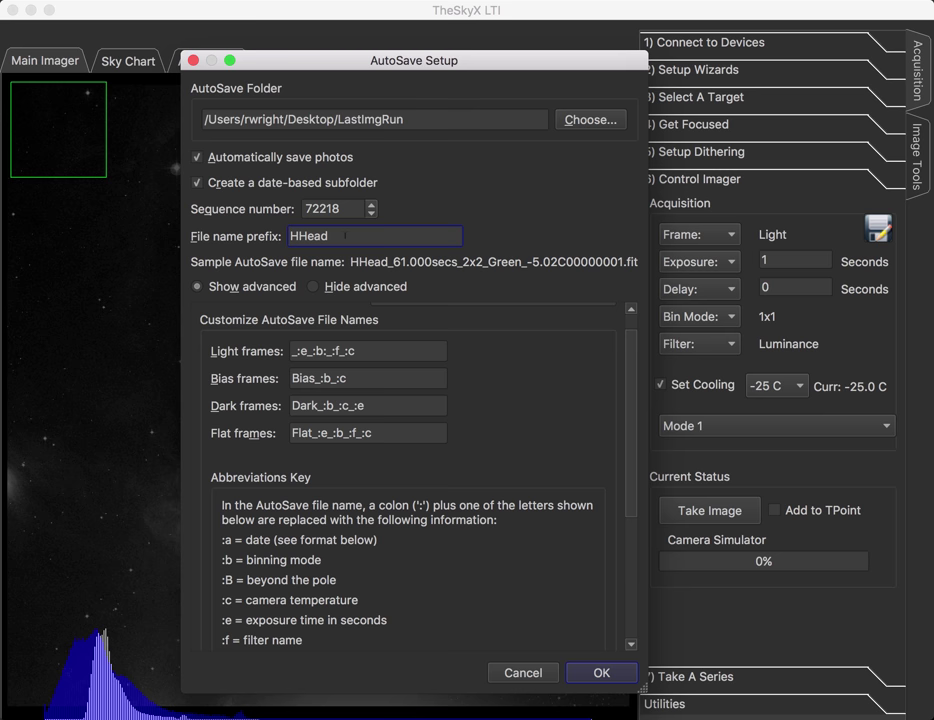
{"action": "key", "text": "BackSpace"}
{"action": "key", "text": "BackSpace"}
{"action": "key", "text": "BackSpace"}
{"action": "key", "text": "BackSpace"}
{"action": "key", "text": "BackSpace"}
{"action": "type", "text": ":"}
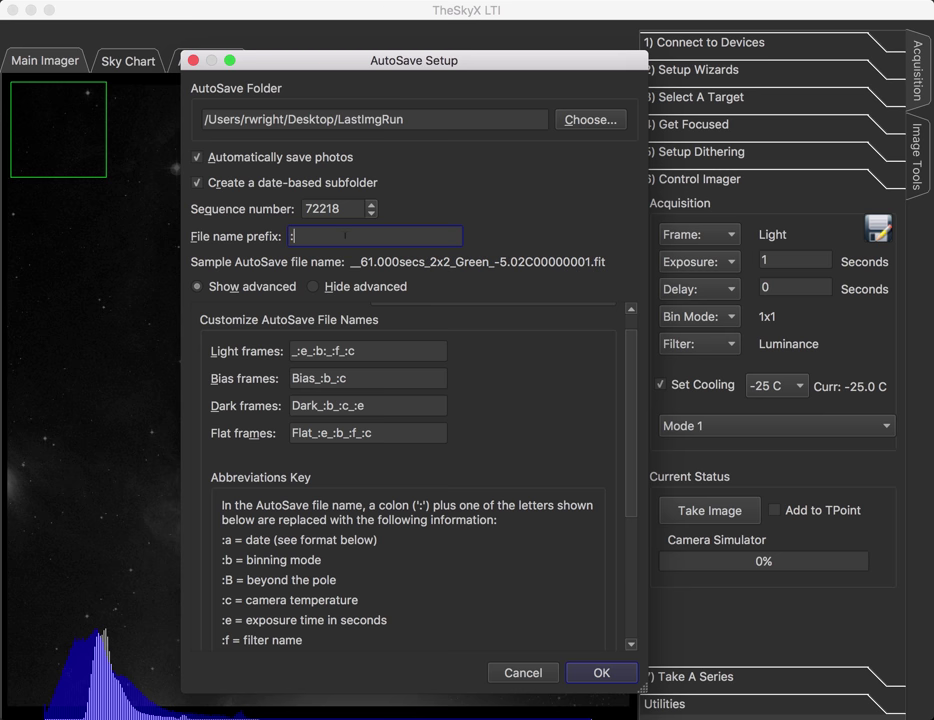
{"action": "type", "text": "t_"}
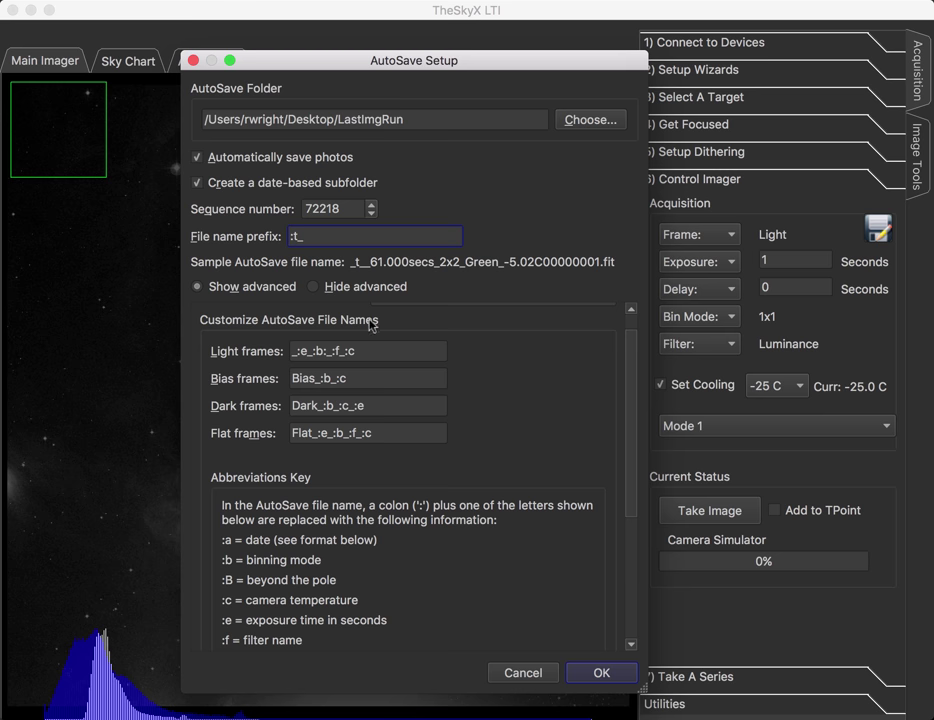
{"action": "key", "text": "BackSpace"}
{"action": "key", "text": "BackSpace"}
{"action": "key", "text": "BackSpace"}
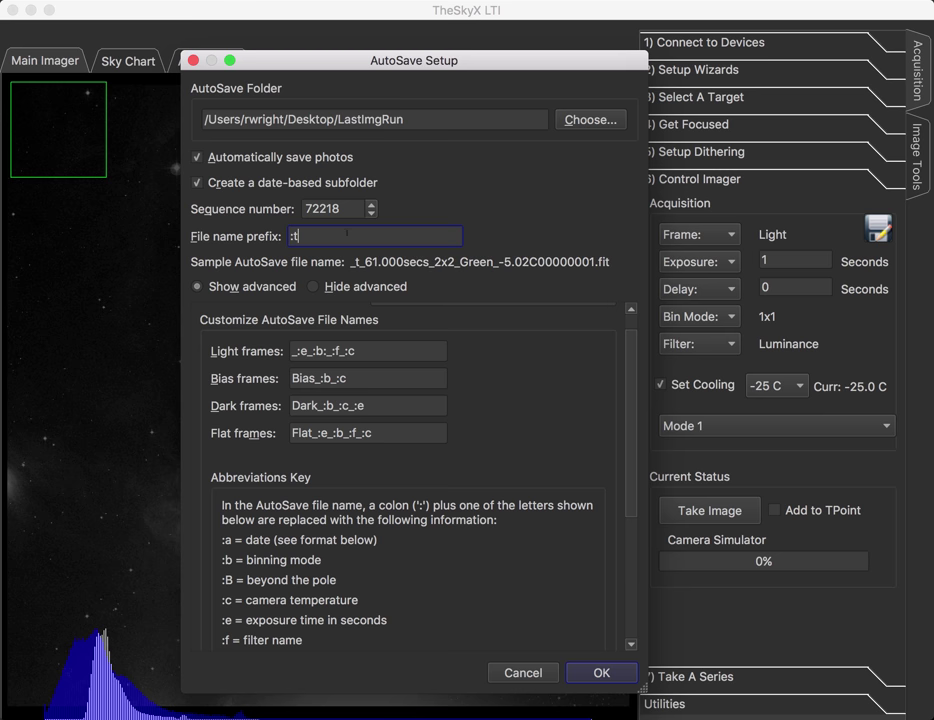
Insert ':t_' at the start of the Light frames naming pattern
{"action": "left_click", "coordinate": [295, 351]}
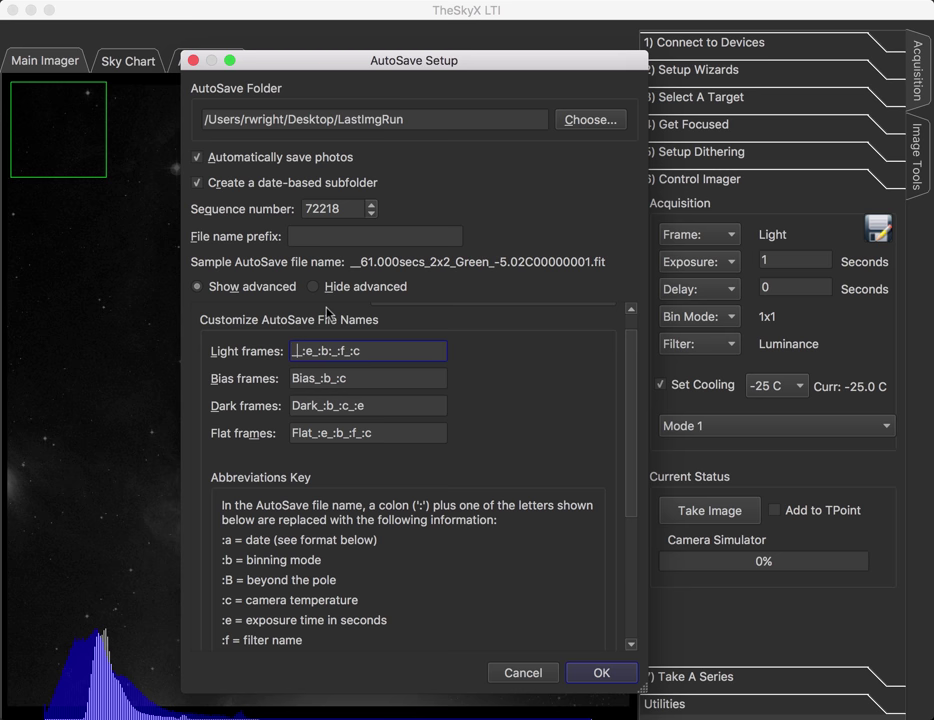
{"action": "type", "text": ":t"}
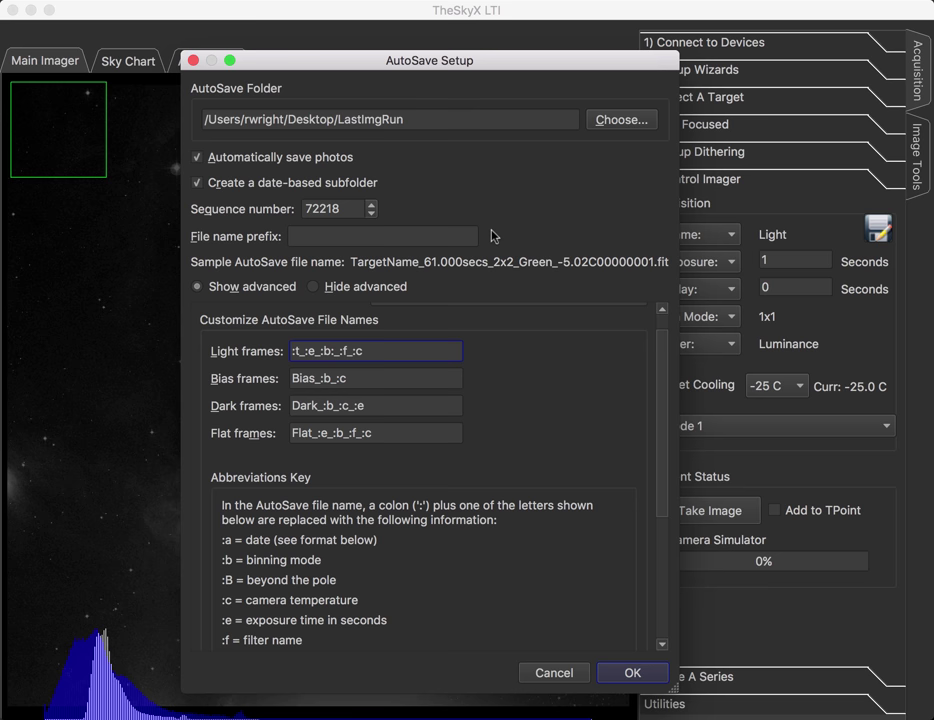
{"action": "type", "text": "_"}
Close AutoSave Setup to return to the Horsehead Nebula exposure
{"action": "left_click", "coordinate": [553, 674]}
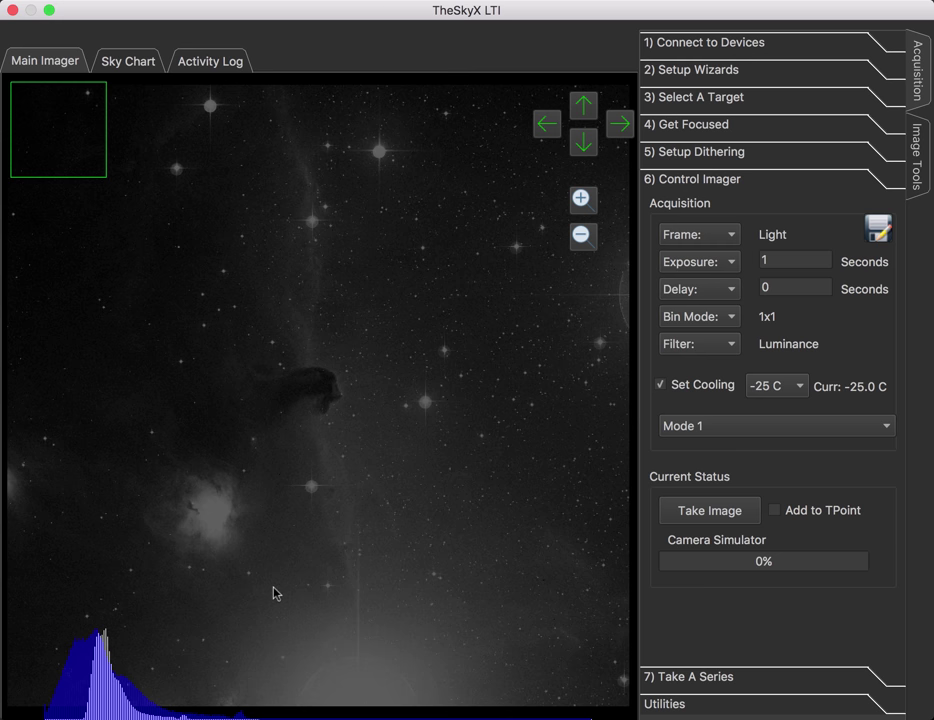
Zoom and pan around the Horsehead Nebula in the exposure
{"action": "left_click", "coordinate": [583, 201]}
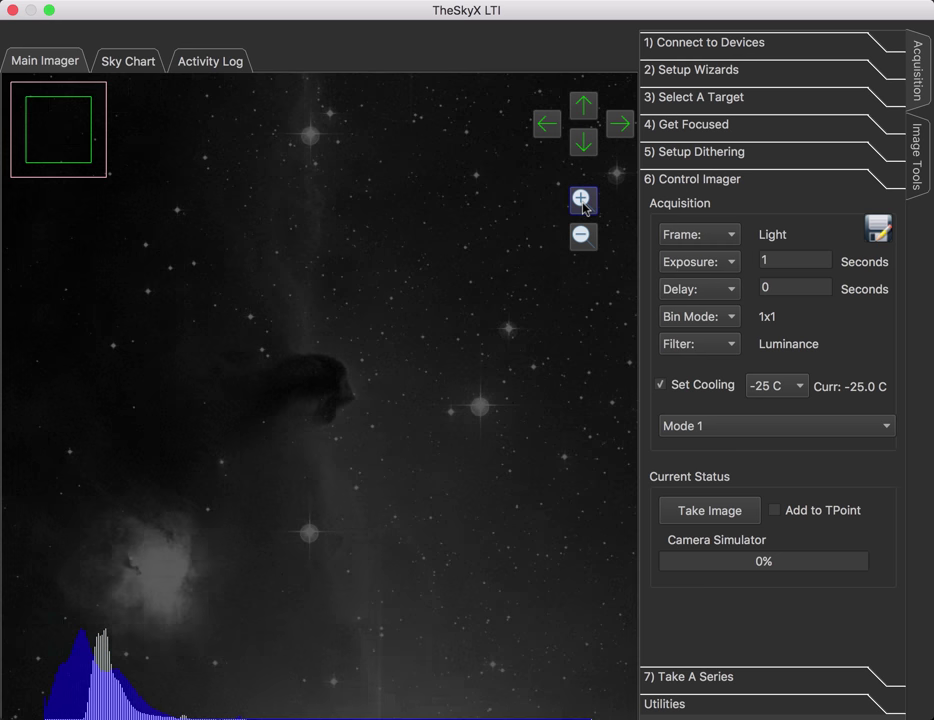
{"action": "left_click", "coordinate": [583, 201]}
{"action": "left_click", "coordinate": [582, 236]}
{"action": "left_click", "coordinate": [582, 236]}
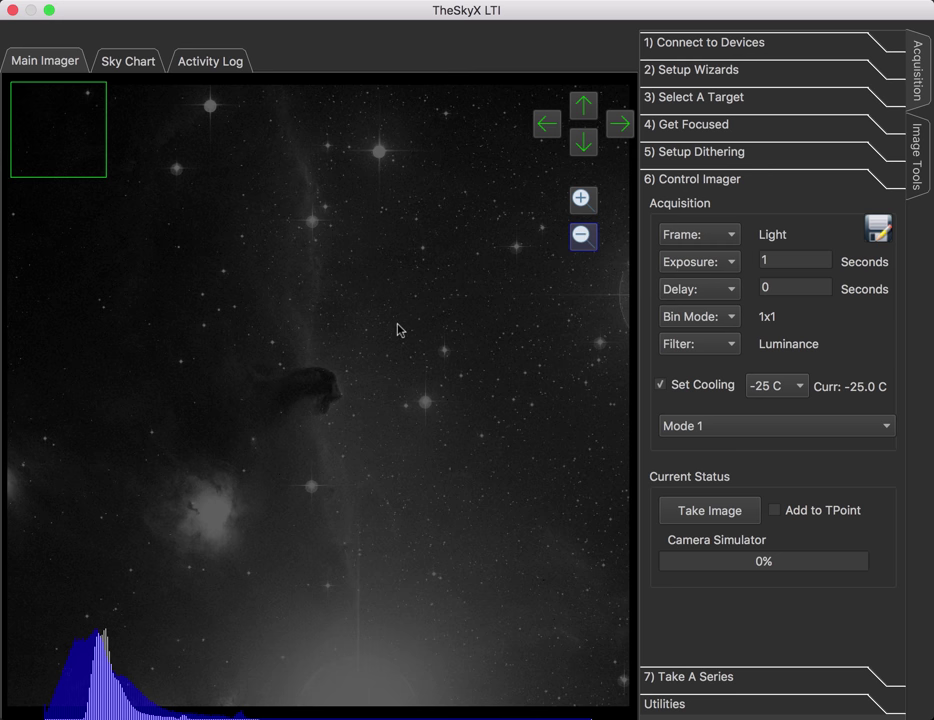
{"action": "left_click", "coordinate": [581, 199]}
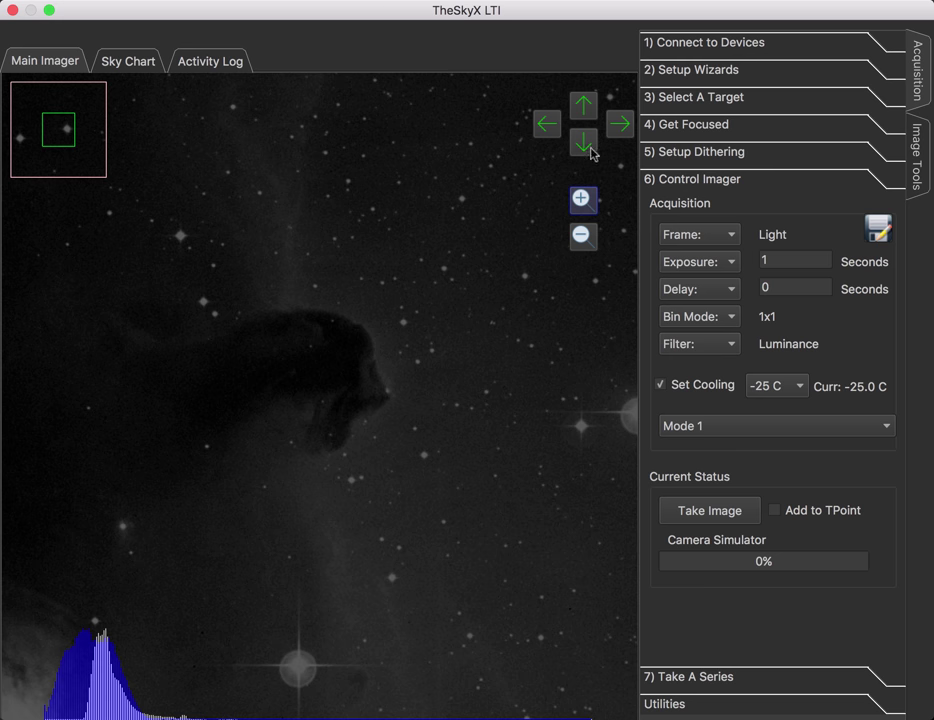
{"action": "left_click", "coordinate": [581, 145]}
{"action": "left_click", "coordinate": [581, 145]}
{"action": "left_click", "coordinate": [581, 145]}
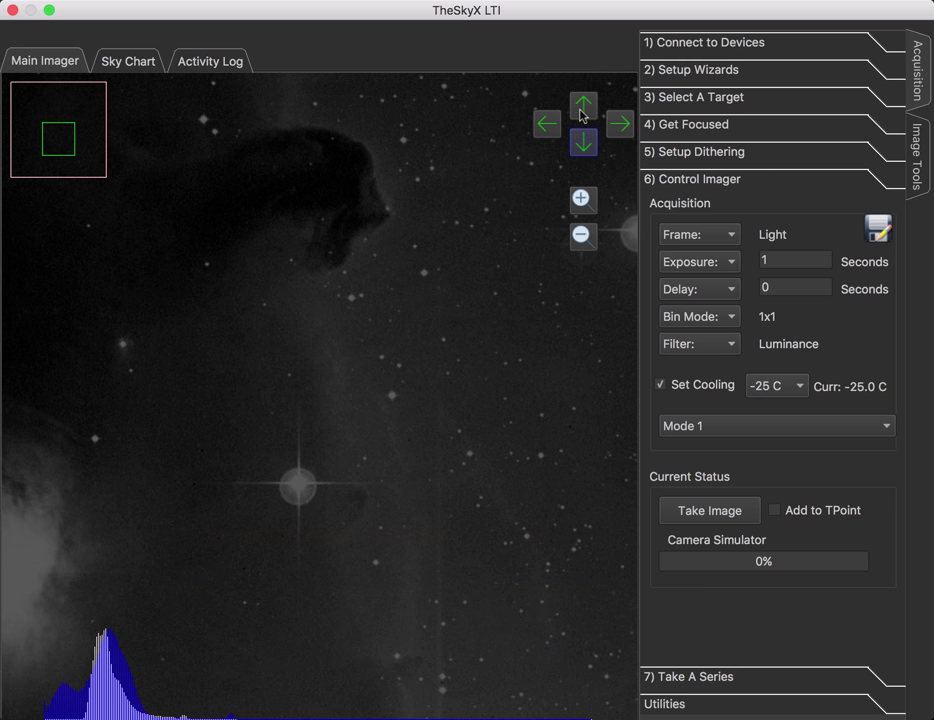
{"action": "left_click", "coordinate": [584, 103]}
{"action": "left_click", "coordinate": [584, 103]}
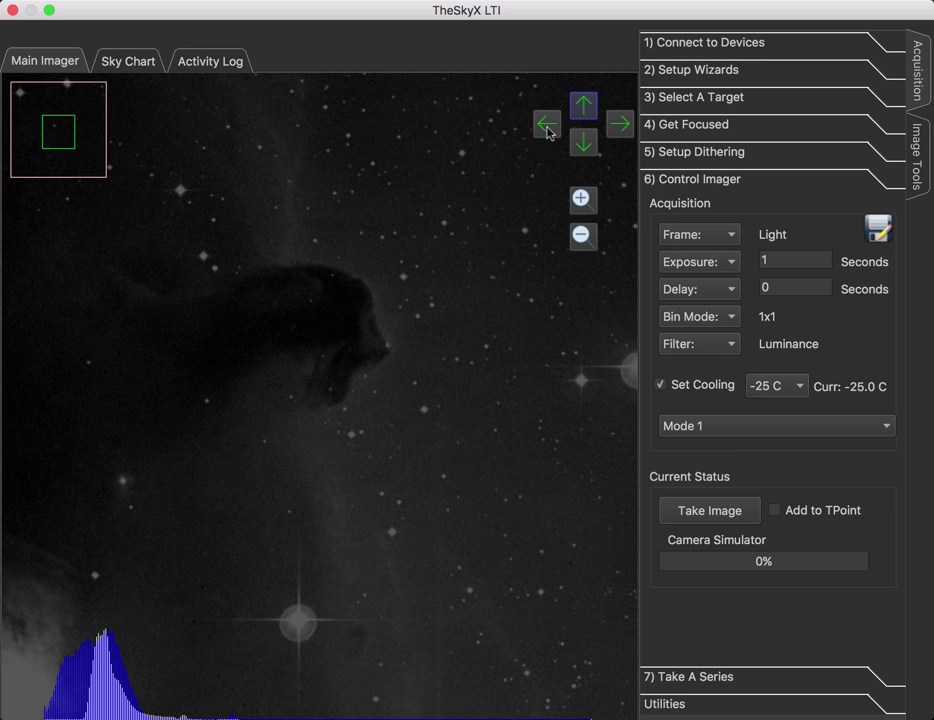
{"action": "left_click", "coordinate": [546, 124]}
{"action": "left_click", "coordinate": [546, 124]}
{"action": "left_click", "coordinate": [621, 124]}
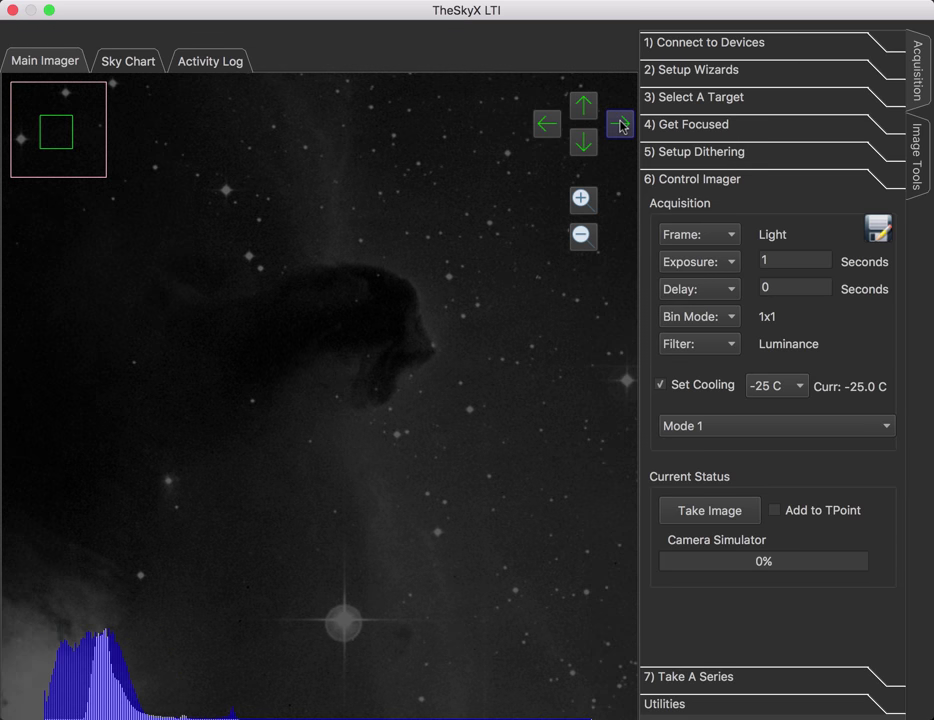
{"action": "left_click", "coordinate": [621, 124]}
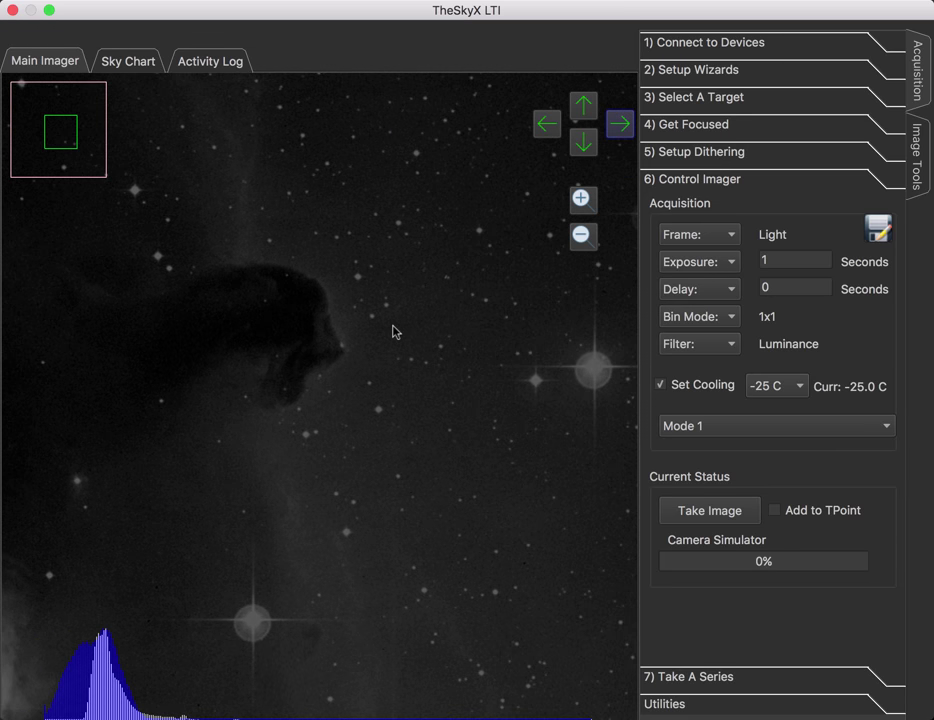
{"action": "mouse_move", "coordinate": [395, 332]}
{"action": "left_mouse_down"}
{"action": "mouse_move", "coordinate": [450, 375]}
{"action": "mouse_move", "coordinate": [309, 311]}
{"action": "mouse_move", "coordinate": [400, 329]}
{"action": "left_mouse_up"}
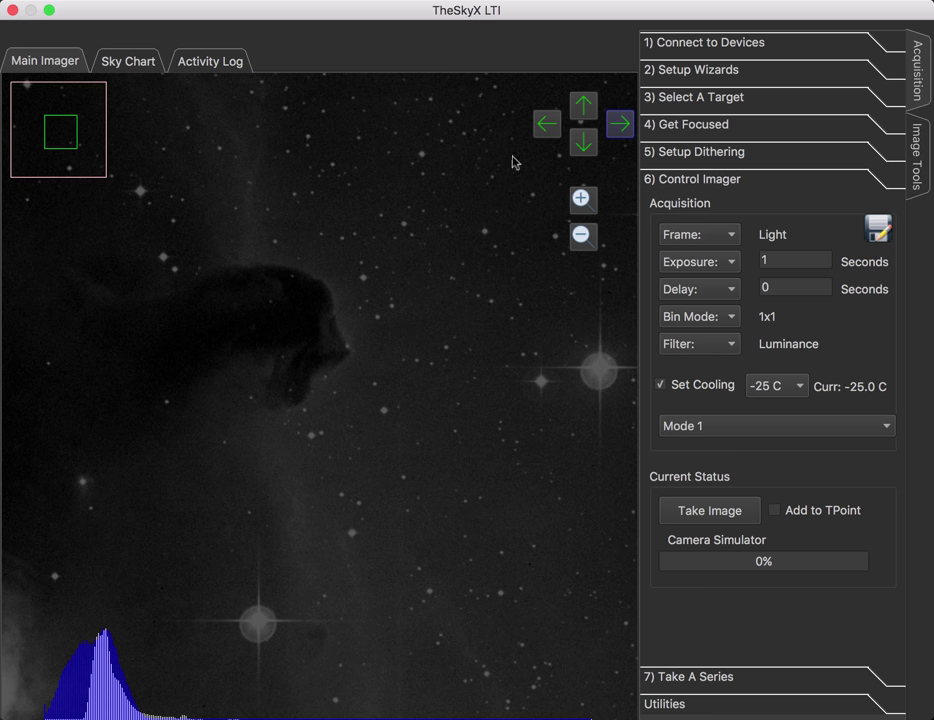
{"action": "left_click", "coordinate": [585, 105]}
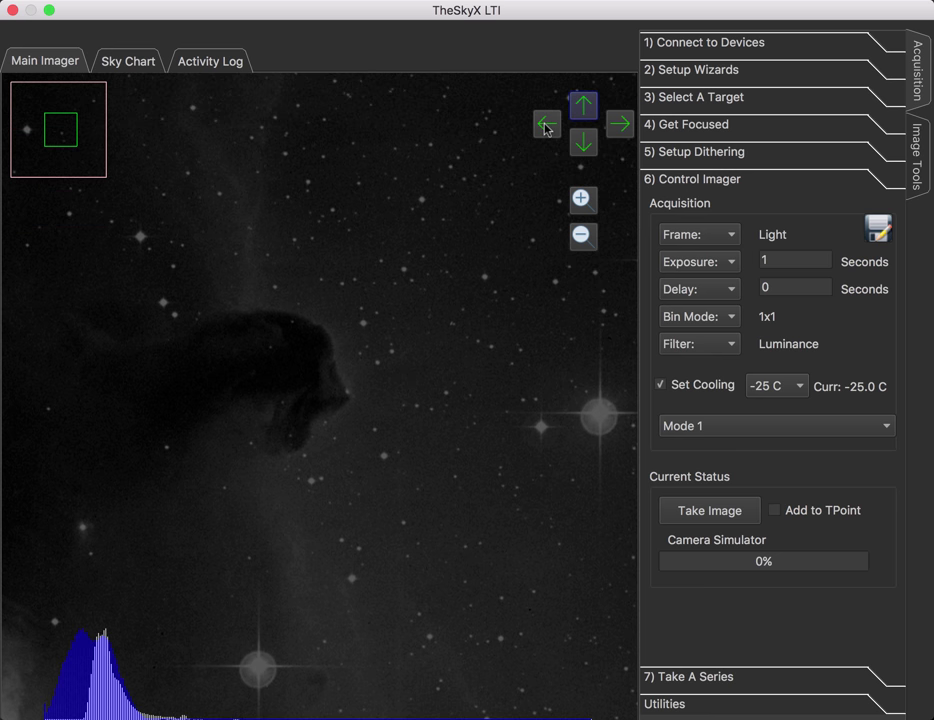
{"action": "left_click", "coordinate": [546, 125]}
{"action": "left_click", "coordinate": [584, 142]}
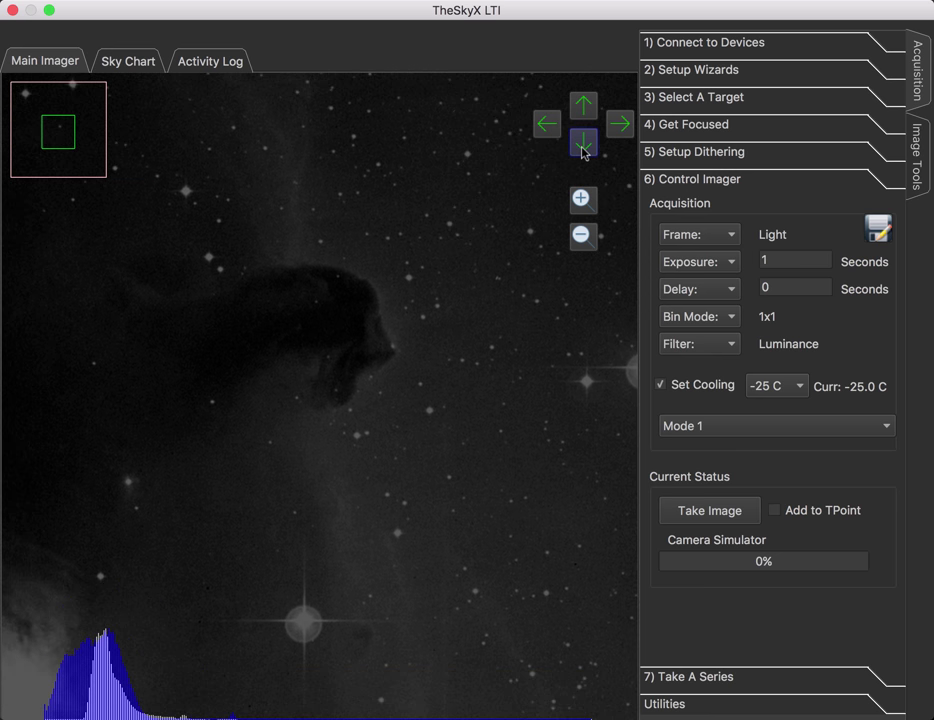
{"action": "left_click", "coordinate": [582, 201]}
{"action": "left_click", "coordinate": [582, 201]}
{"action": "left_click", "coordinate": [584, 237]}
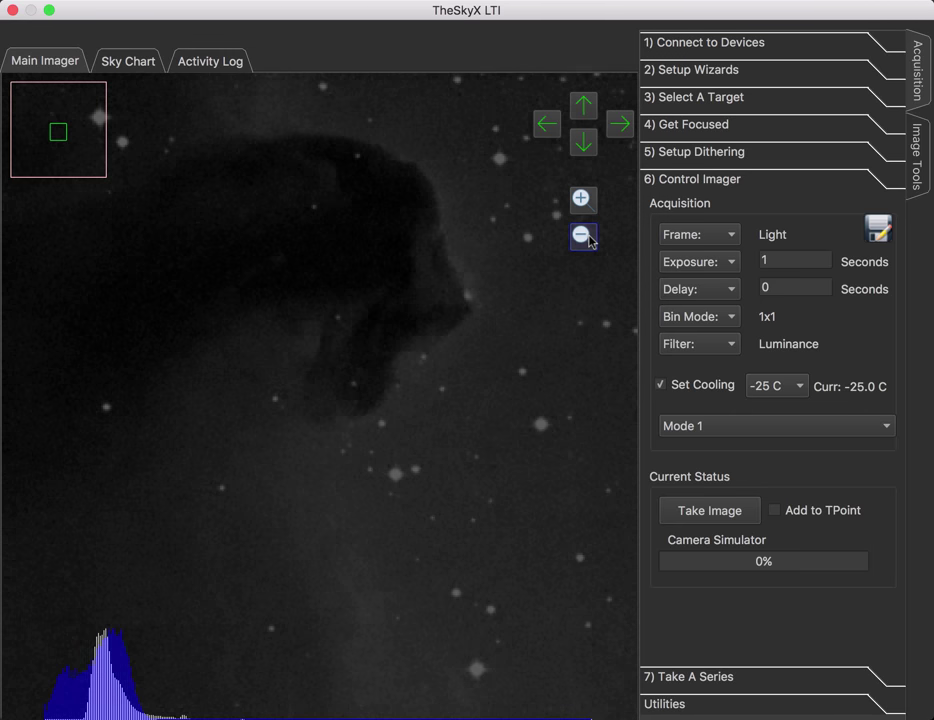
{"action": "left_click", "coordinate": [584, 237]}
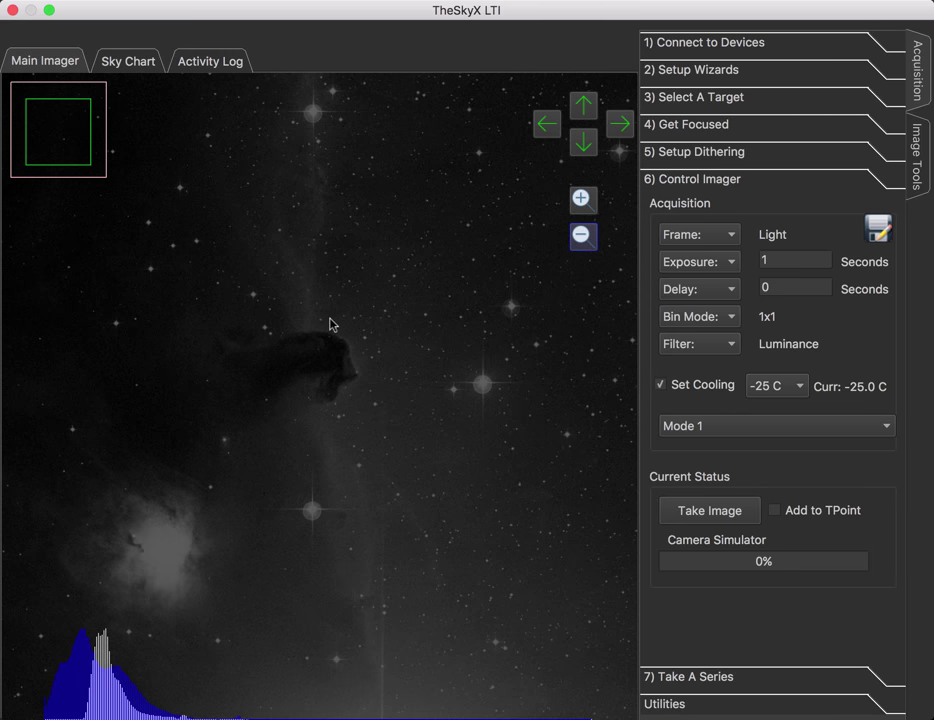
Magnify to inspect individual stars, then zoom out to fit the whole frame
{"action": "left_click_drag", "start_coordinate": [331, 324], "coordinate": [548, 352]}
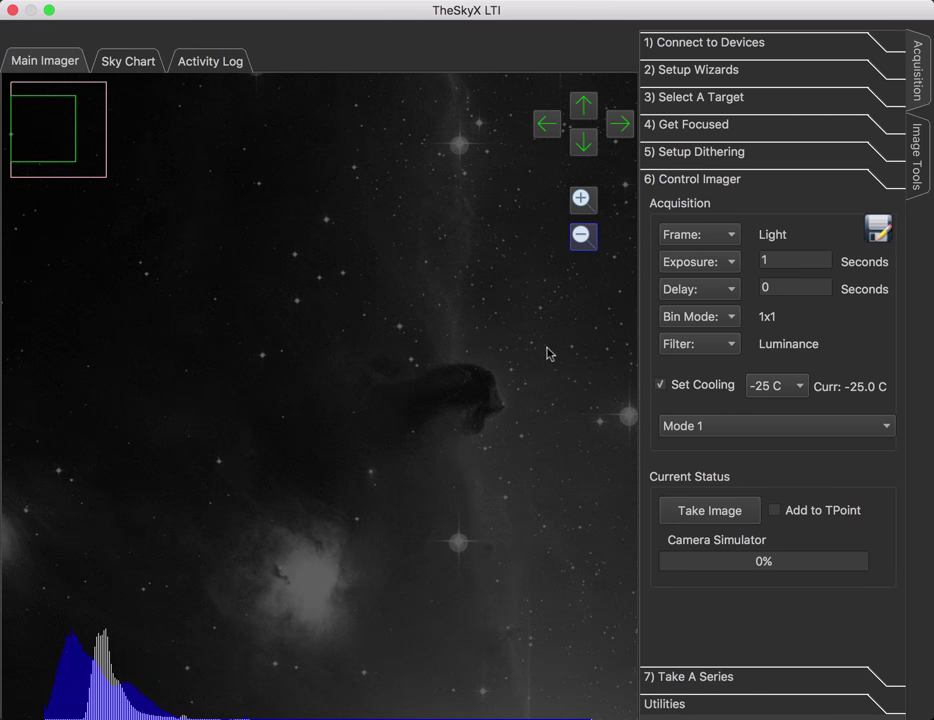
{"action": "left_click", "coordinate": [582, 201]}
{"action": "left_click", "coordinate": [582, 201]}
{"action": "left_click", "coordinate": [582, 201]}
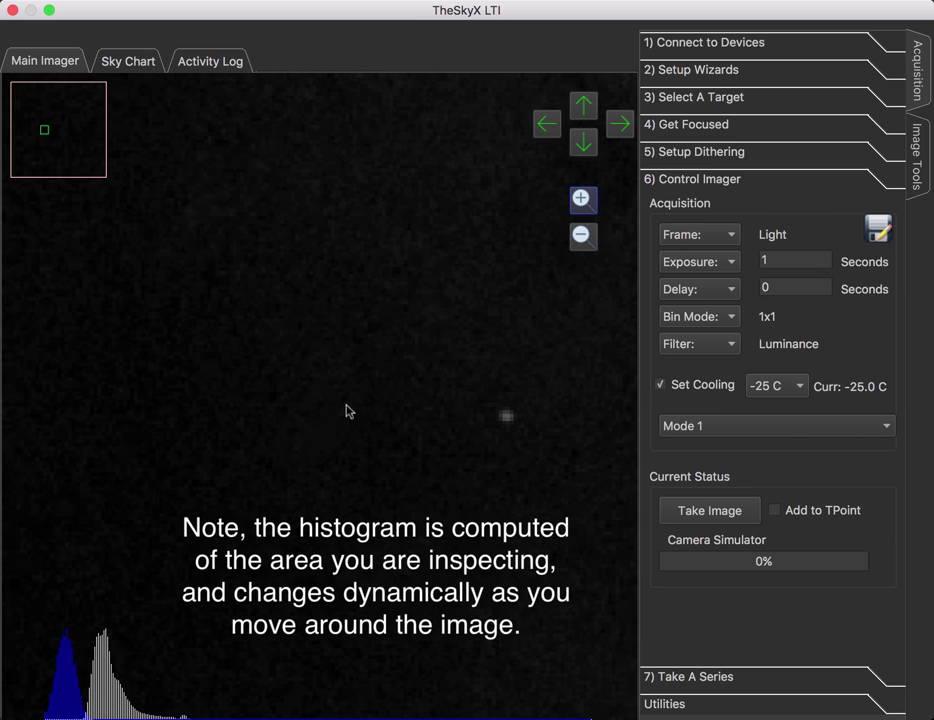
{"action": "left_click_drag", "start_coordinate": [347, 411], "coordinate": [713, 290]}
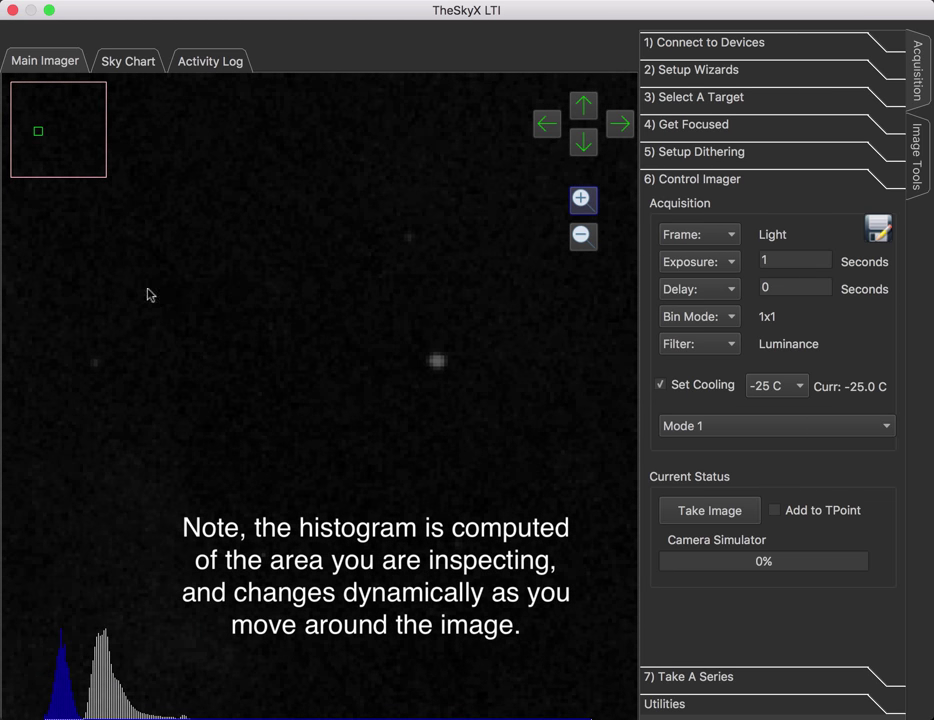
{"action": "left_click_drag", "start_coordinate": [148, 294], "coordinate": [598, 396]}
{"action": "left_click_drag", "start_coordinate": [248, 484], "coordinate": [660, 497]}
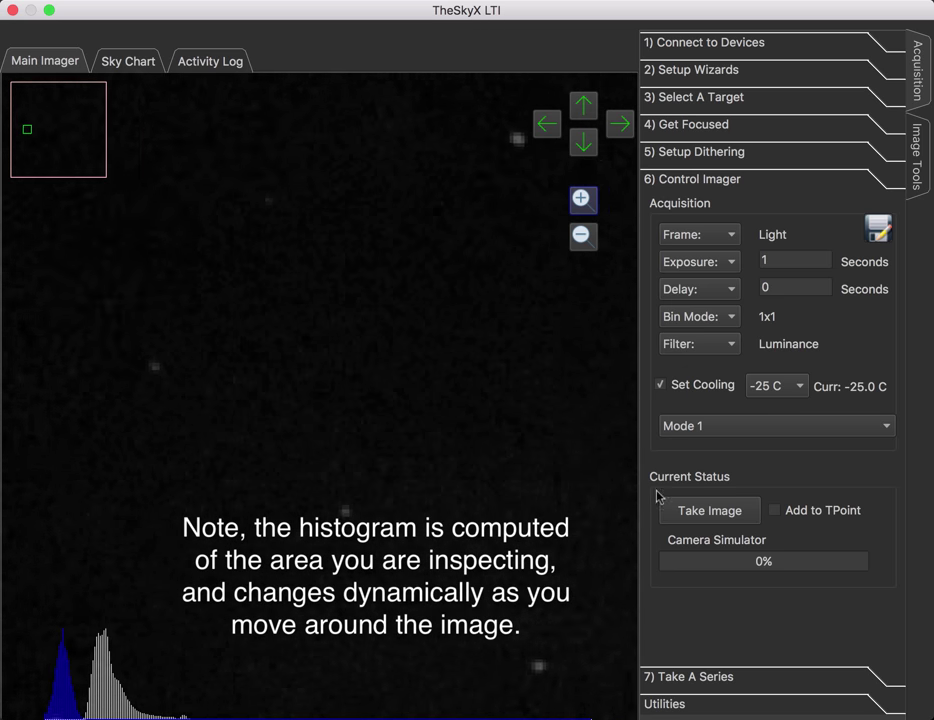
{"action": "left_click_drag", "start_coordinate": [423, 244], "coordinate": [236, 244]}
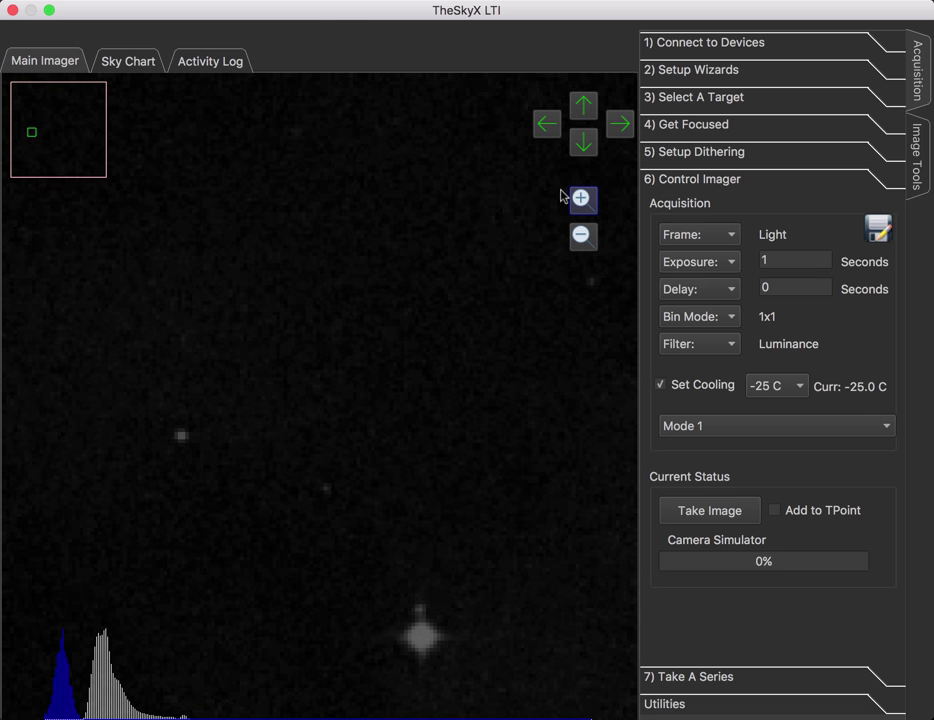
{"action": "left_click", "coordinate": [583, 237]}
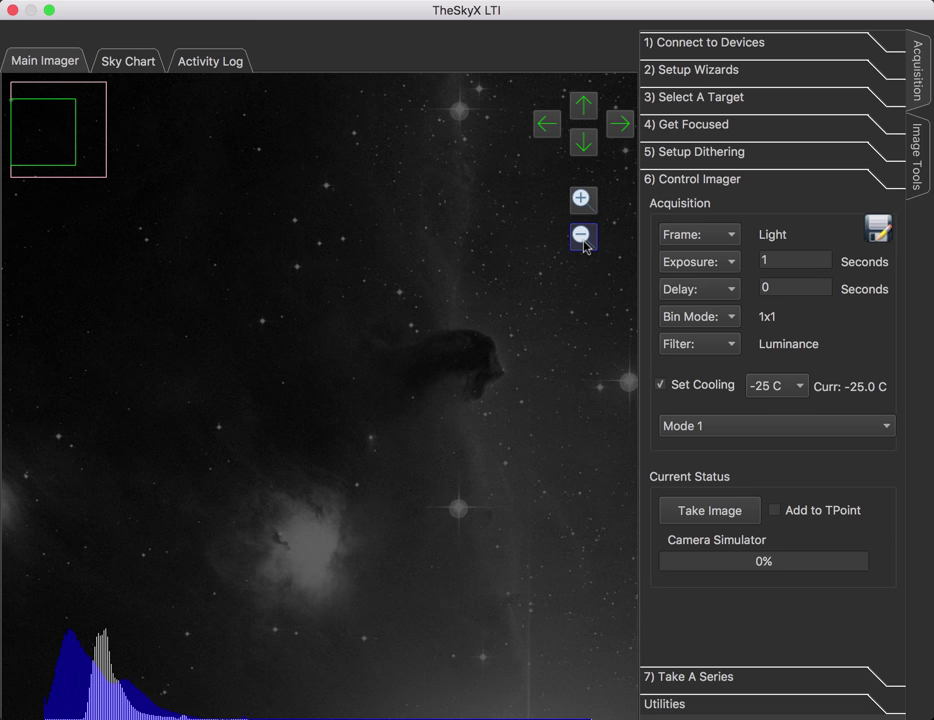
{"action": "left_click", "coordinate": [582, 236]}
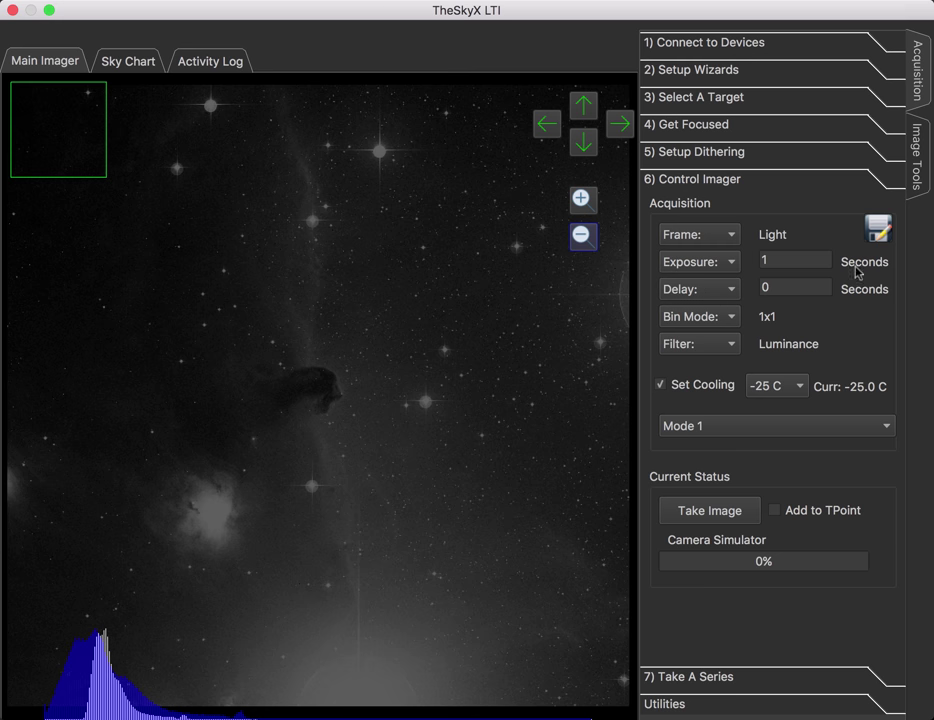
Show Image Tools and enable Inspect Image, reading max pixel 19350 and average ADU 7931
{"action": "left_click", "coordinate": [918, 174]}
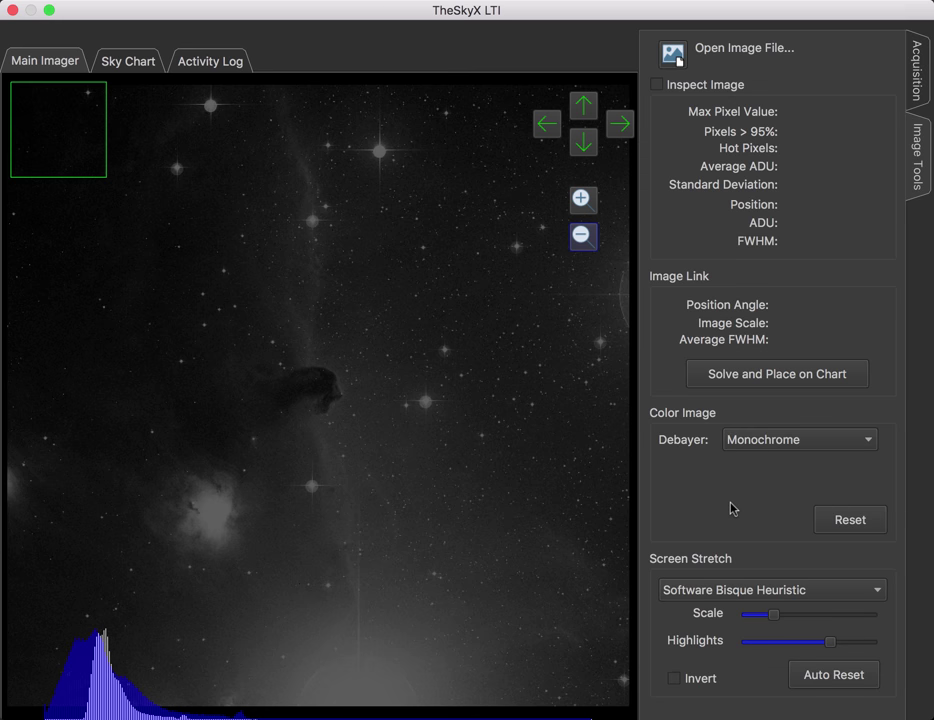
{"action": "left_click", "coordinate": [657, 86]}
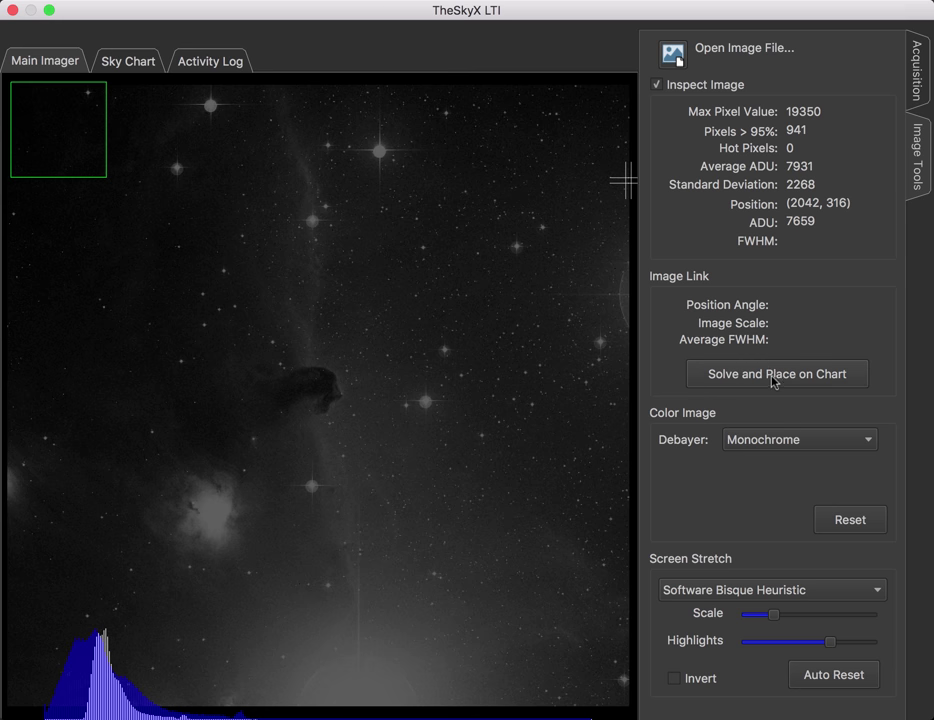
Plate-solve the Horsehead image at image scale 4.53 and overlay it on the sky chart
{"action": "left_click", "coordinate": [773, 381]}
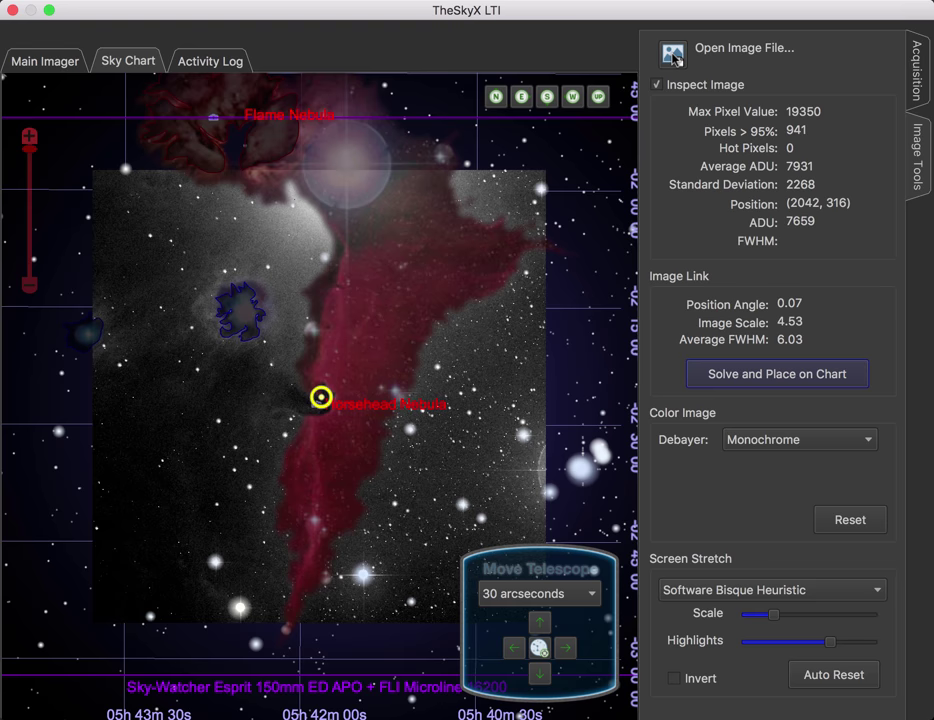
Open M42Grey.fit from the SampleImages folder in the Main Imager
{"action": "left_click", "coordinate": [673, 56]}
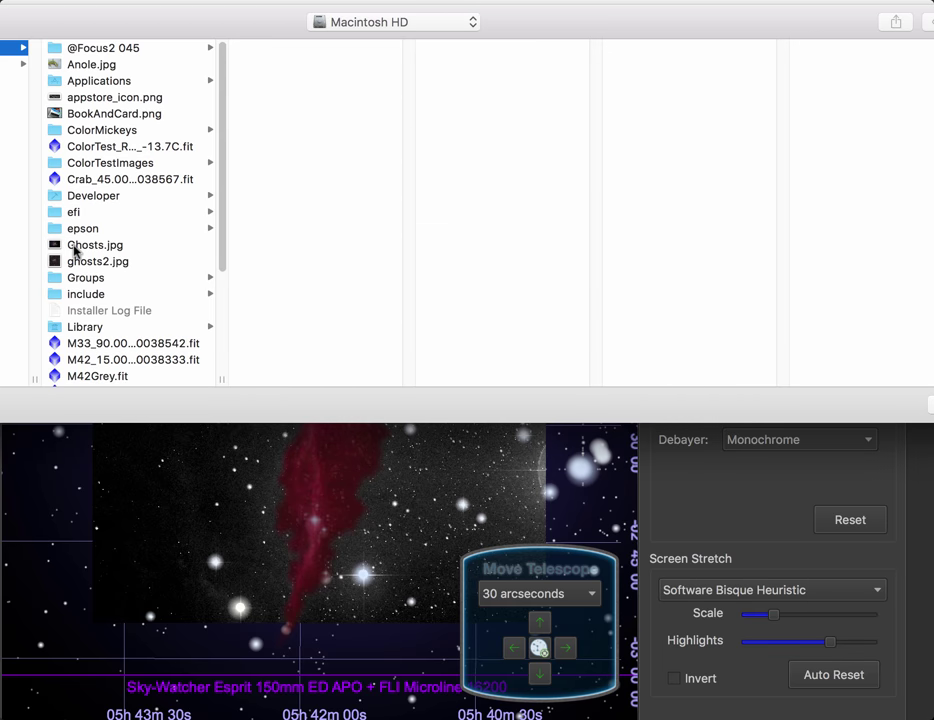
{"action": "scroll", "coordinate": [74, 250], "scroll_direction": "down", "scroll_amount": 5}
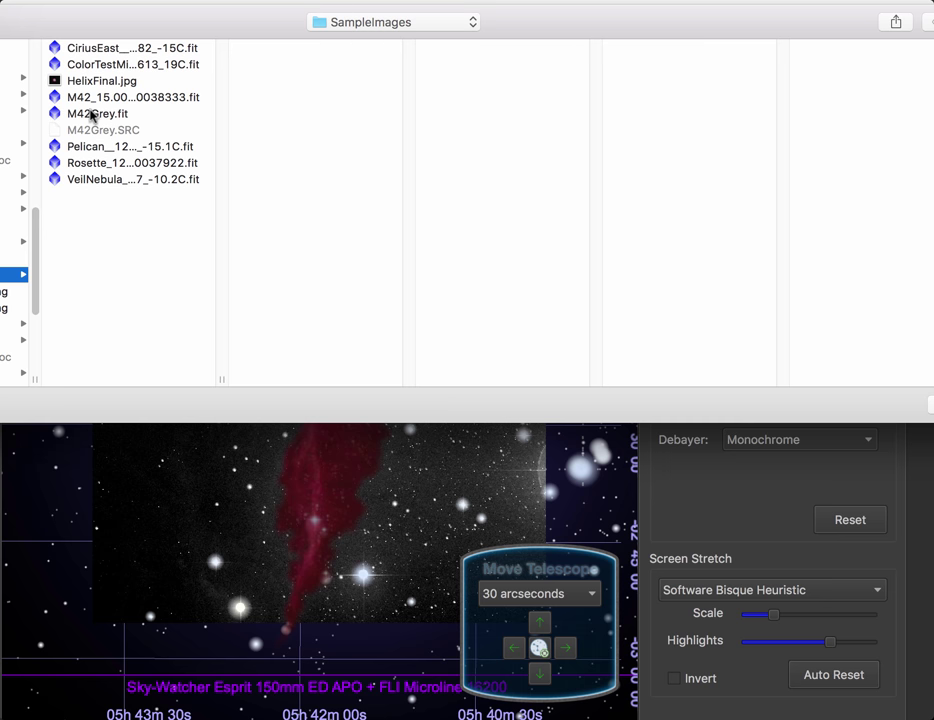
{"action": "left_click", "coordinate": [91, 116]}
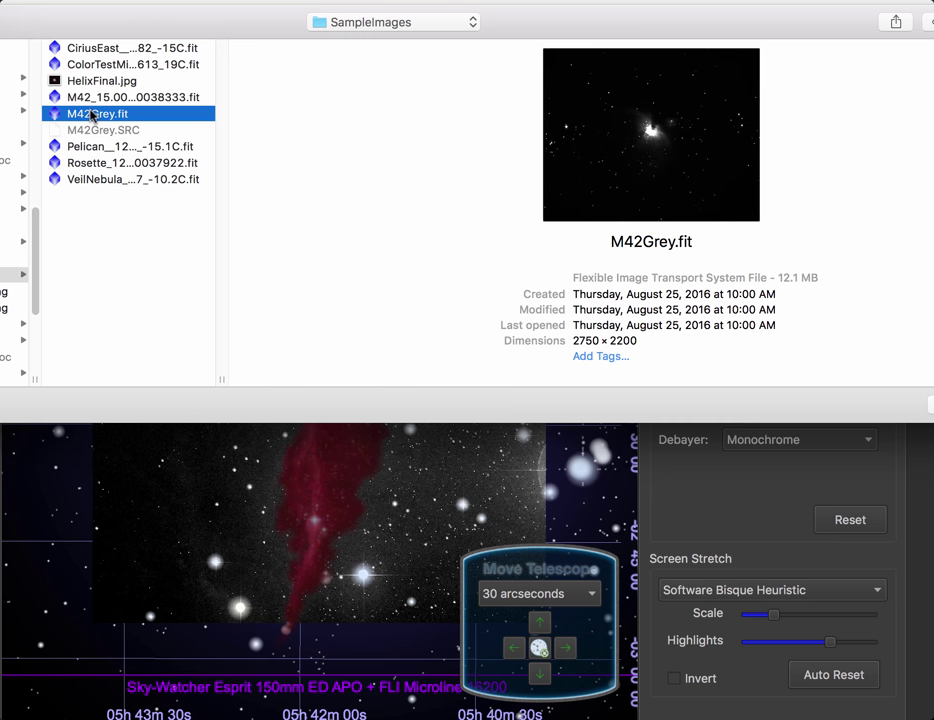
{"action": "key", "text": "Return"}
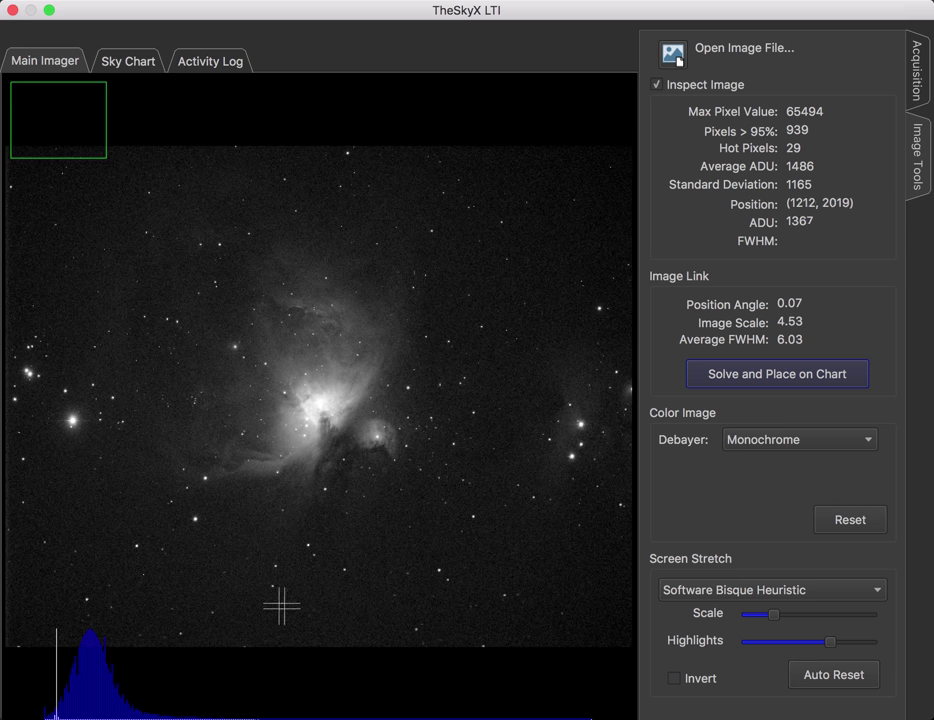
Try a Linear Stretch, lowering the white point and then restoring it to maximum
{"action": "left_click", "coordinate": [714, 590]}
{"action": "left_click", "coordinate": [714, 610]}
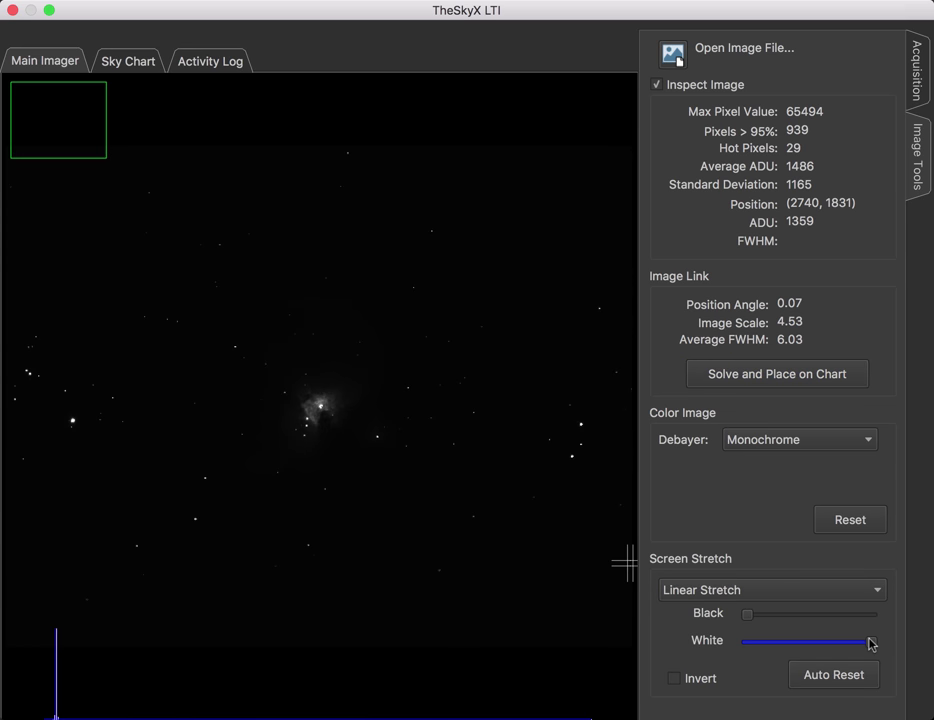
{"action": "mouse_move", "coordinate": [871, 642]}
{"action": "left_mouse_down"}
{"action": "mouse_move", "coordinate": [737, 652]}
{"action": "mouse_move", "coordinate": [751, 654]}
{"action": "left_mouse_up"}
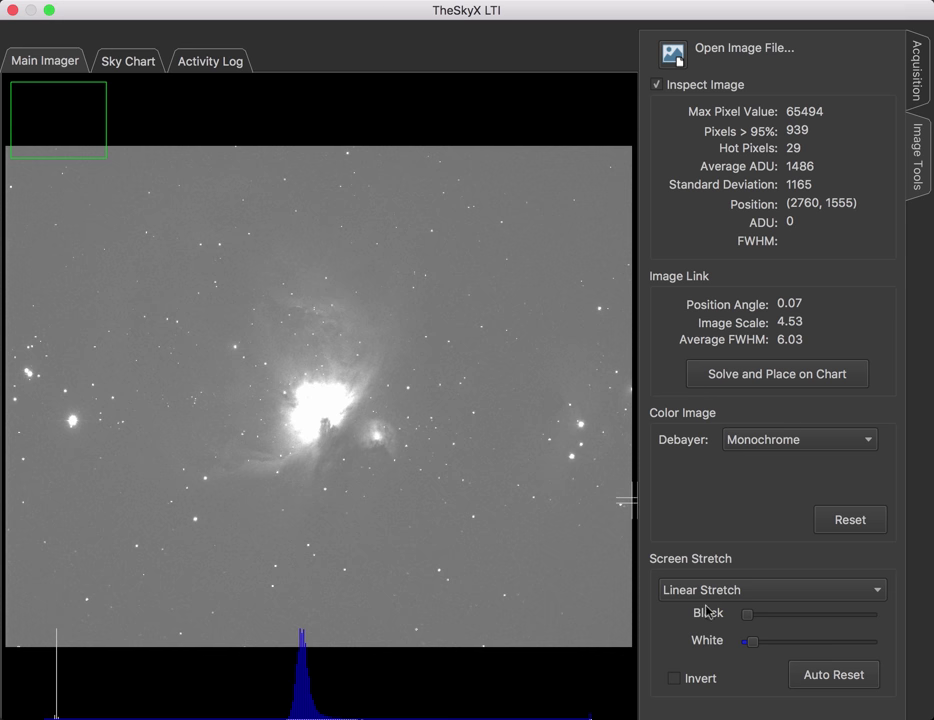
{"action": "left_click_drag", "start_coordinate": [753, 646], "coordinate": [880, 651]}
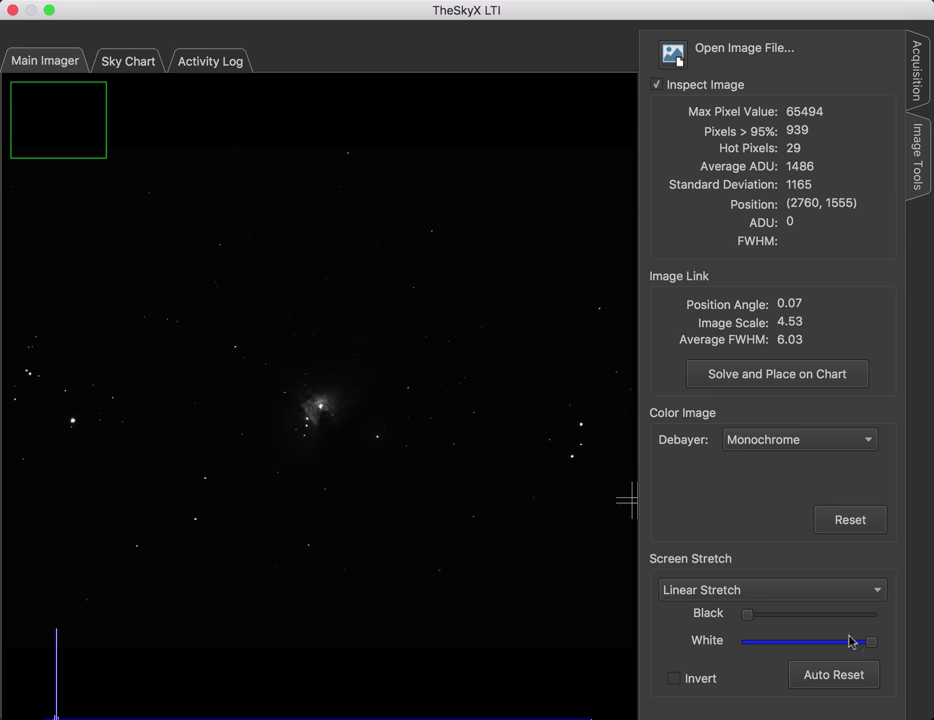
Return to the Software Bisque Heuristic stretch and switch off image inspection
{"action": "left_click", "coordinate": [776, 596]}
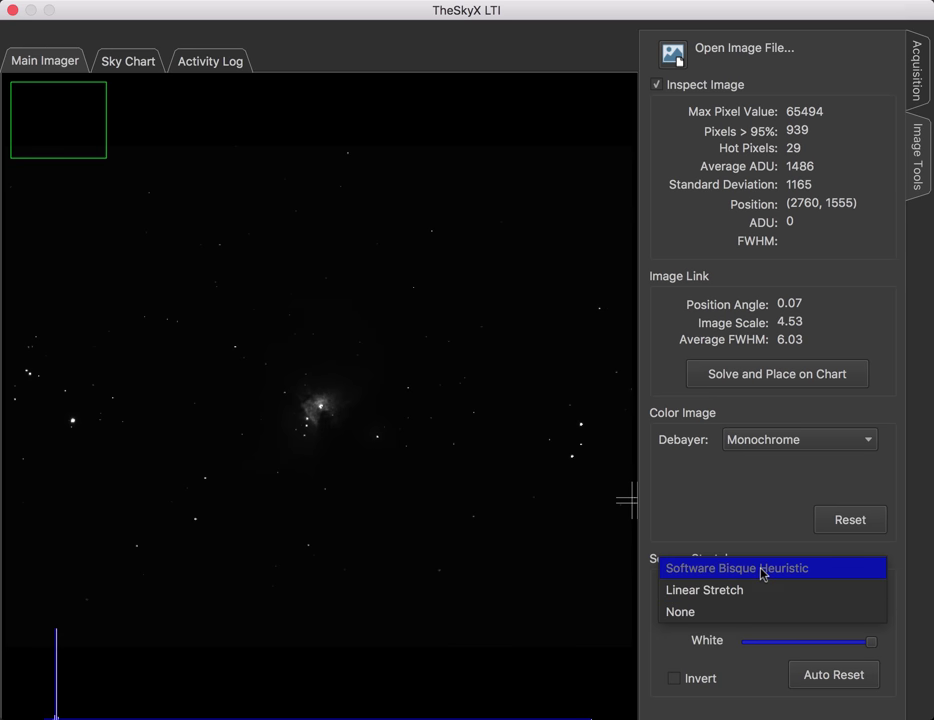
{"action": "left_click", "coordinate": [763, 571]}
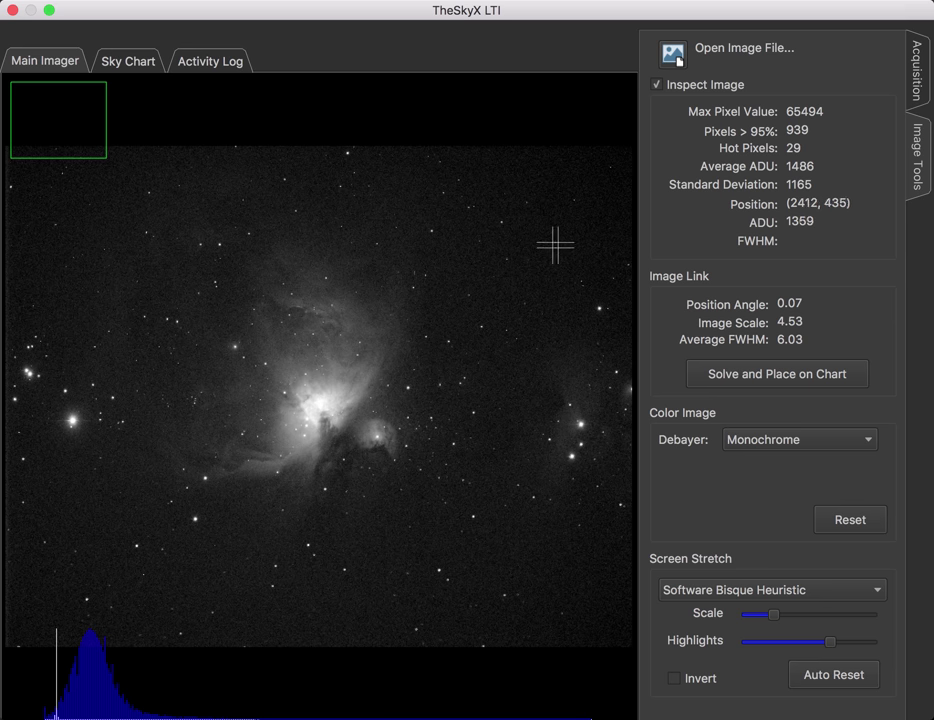
{"action": "left_click", "coordinate": [658, 85]}
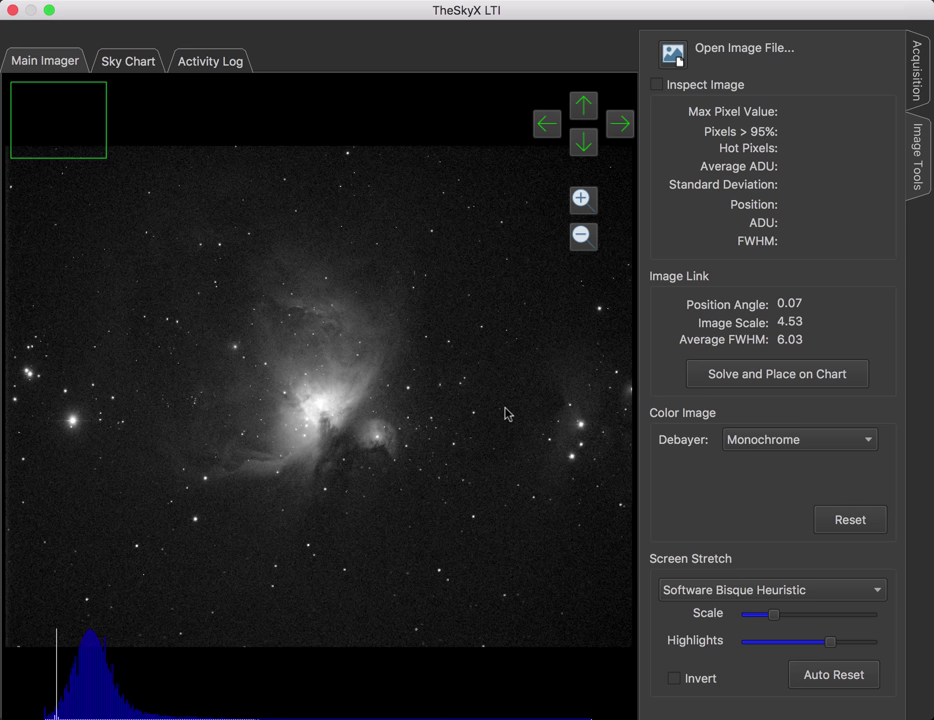
Zoom in three steps on the Orion Nebula core, back out two, and pan left slightly
{"action": "left_click", "coordinate": [582, 199]}
{"action": "left_click", "coordinate": [582, 199]}
{"action": "left_click", "coordinate": [581, 200]}
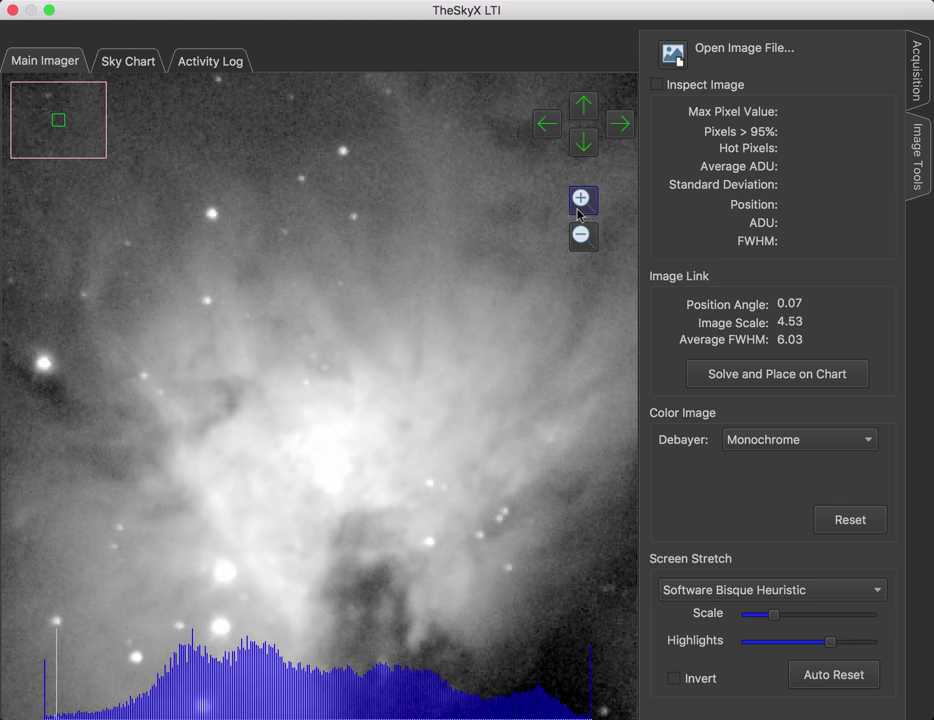
{"action": "left_click", "coordinate": [584, 236]}
{"action": "left_click", "coordinate": [584, 236]}
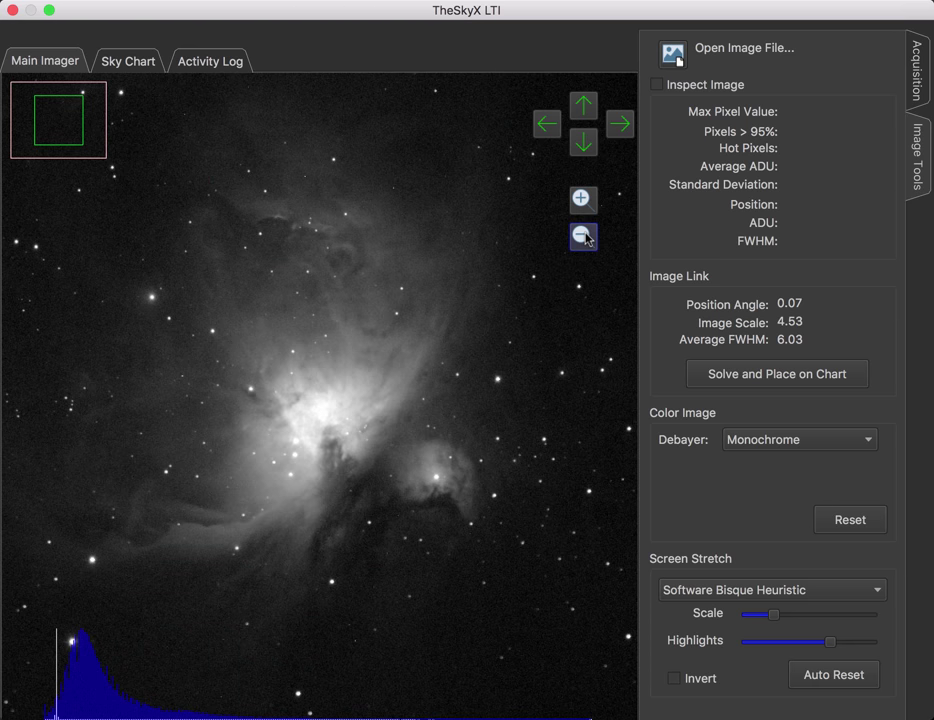
{"action": "left_click", "coordinate": [584, 236]}
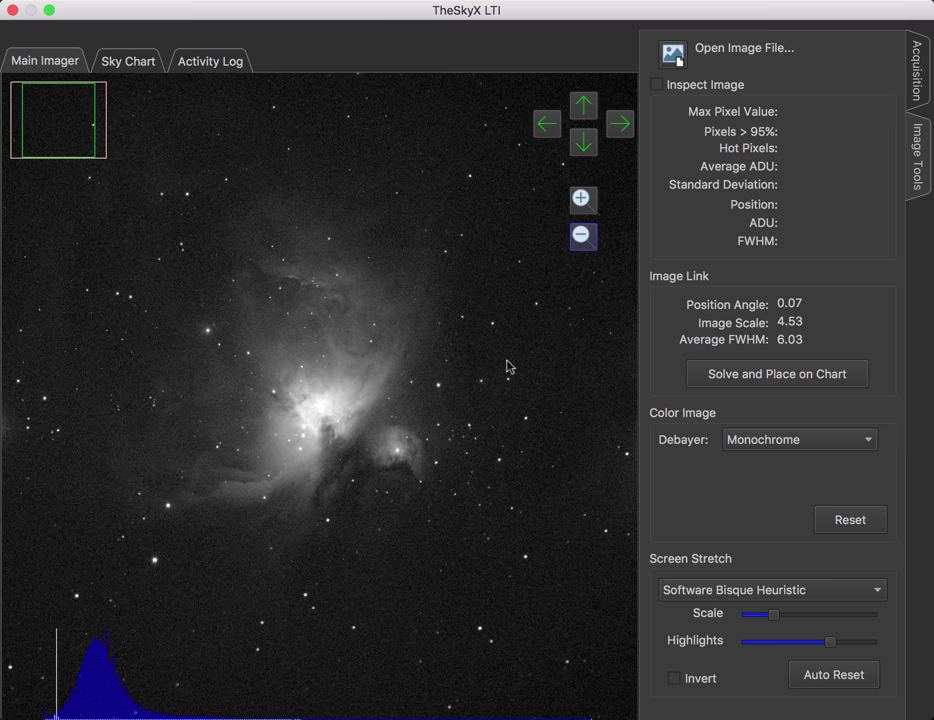
{"action": "scroll", "coordinate": [397, 423], "scroll_direction": "left", "scroll_amount": 3}
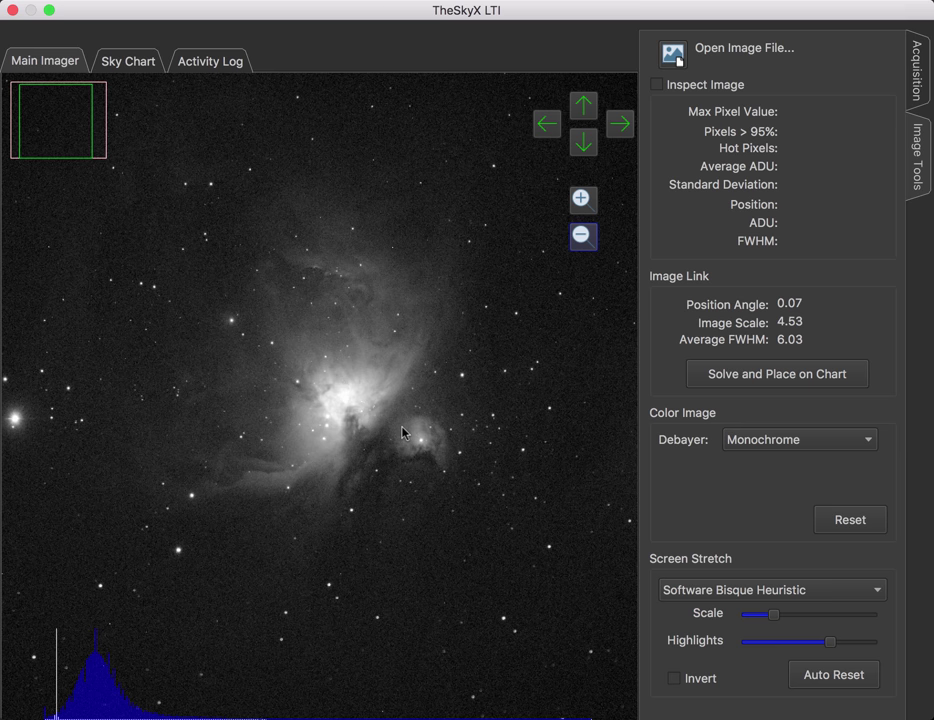
Open the ColorTestMicky_Red_10.000secs FITS file from the SampleImages folder
{"action": "left_click", "coordinate": [819, 446]}
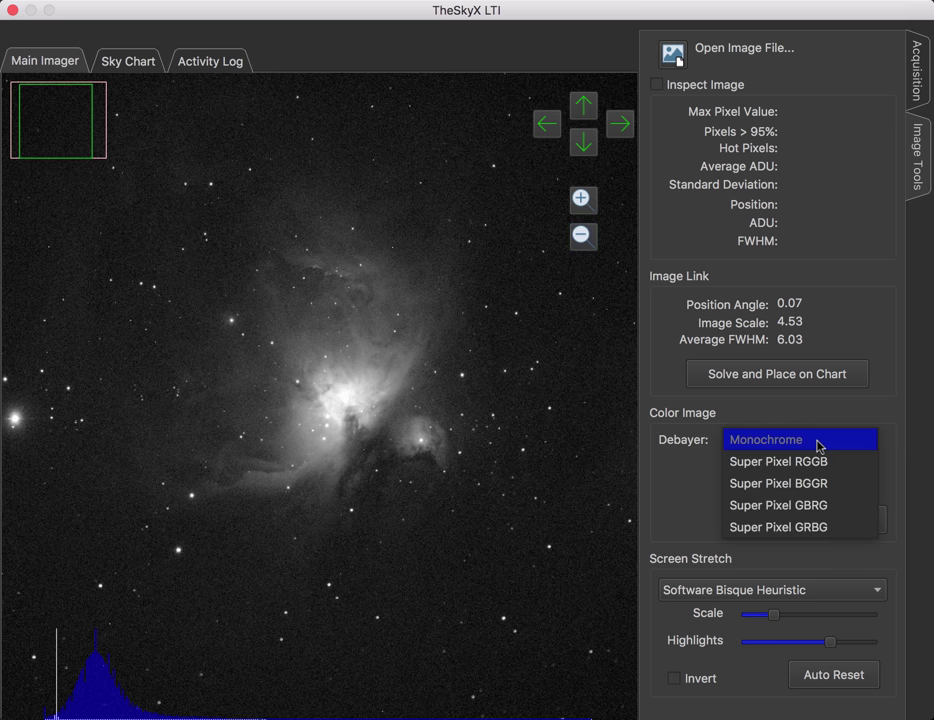
{"action": "left_click", "coordinate": [819, 446]}
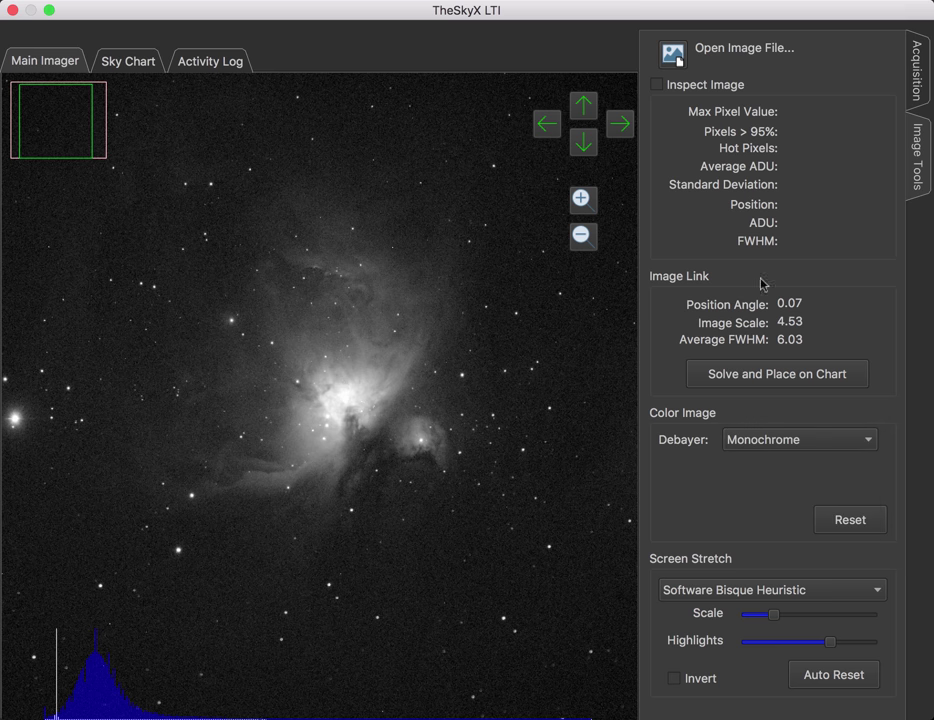
{"action": "left_click", "coordinate": [673, 55]}
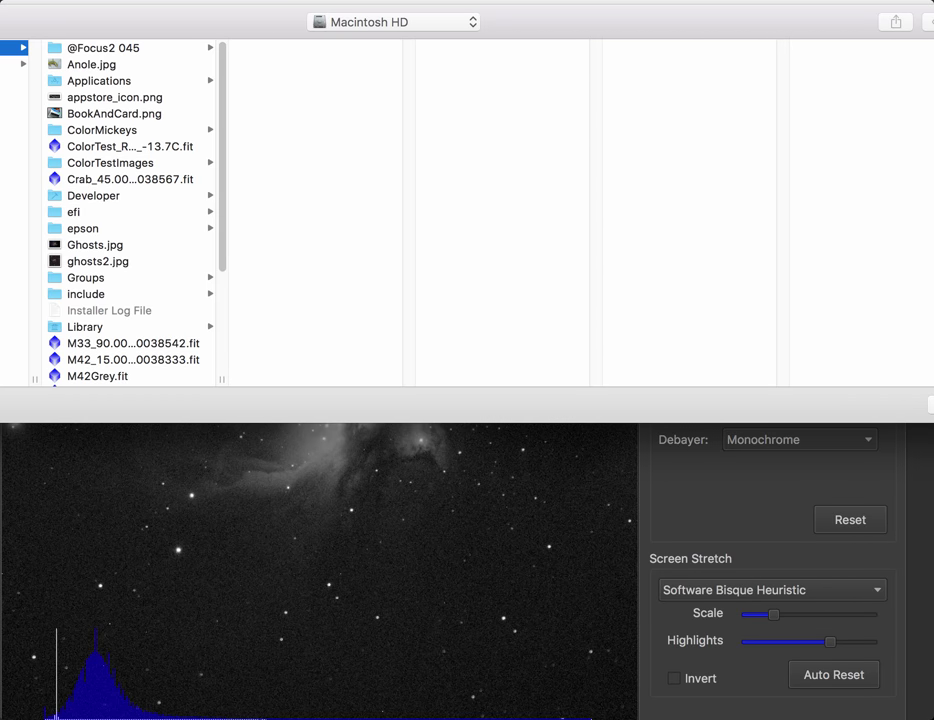
{"action": "key", "text": "super+shift+d"}
{"action": "type", "text": "sample"}
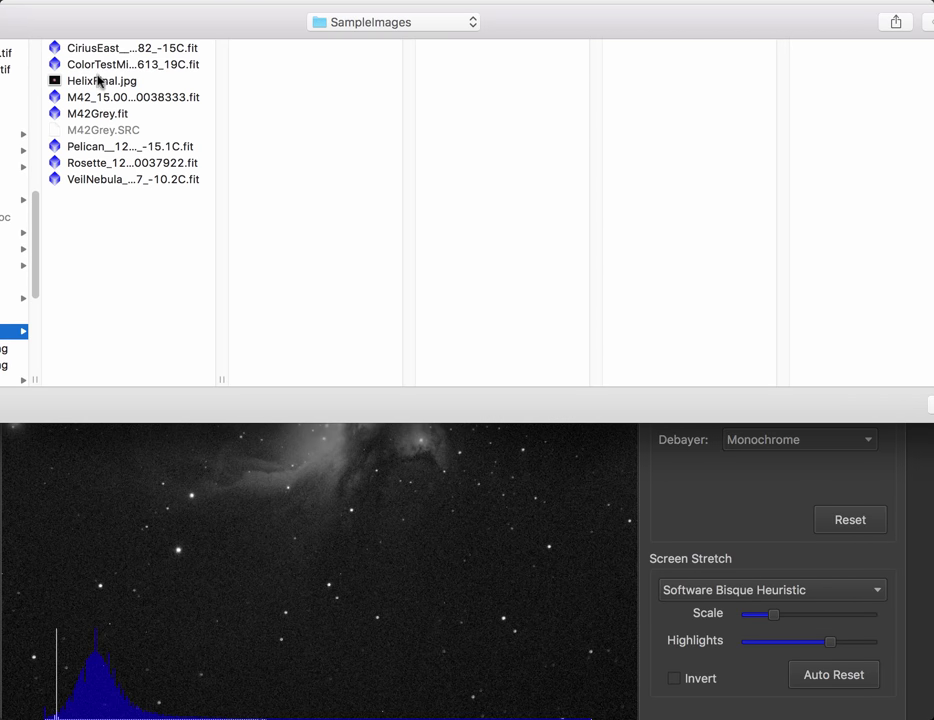
{"action": "left_click", "coordinate": [83, 66]}
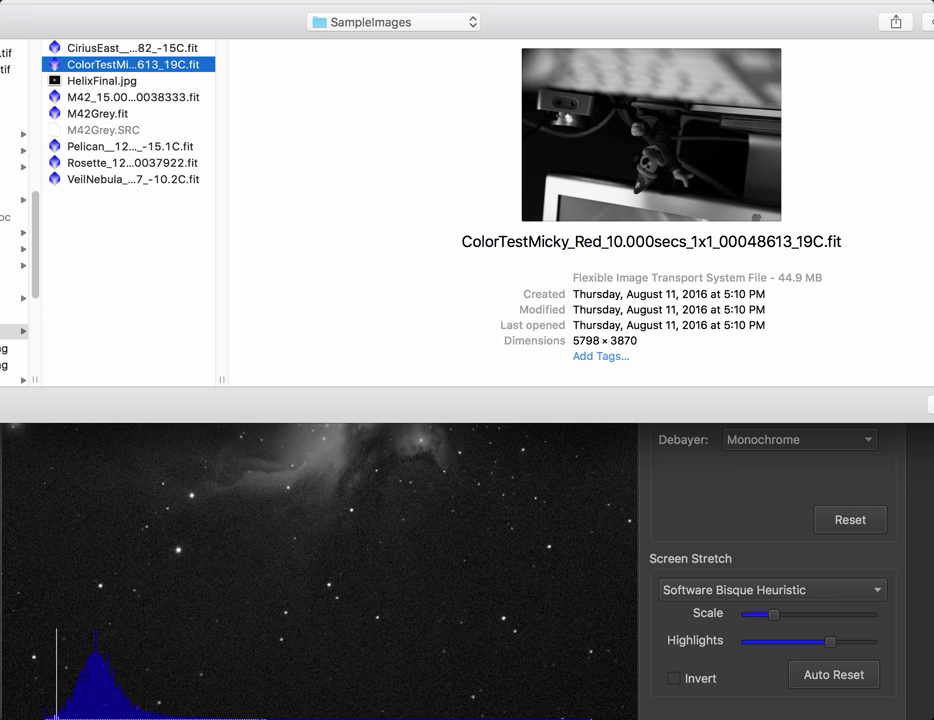
{"action": "key", "text": "Return"}
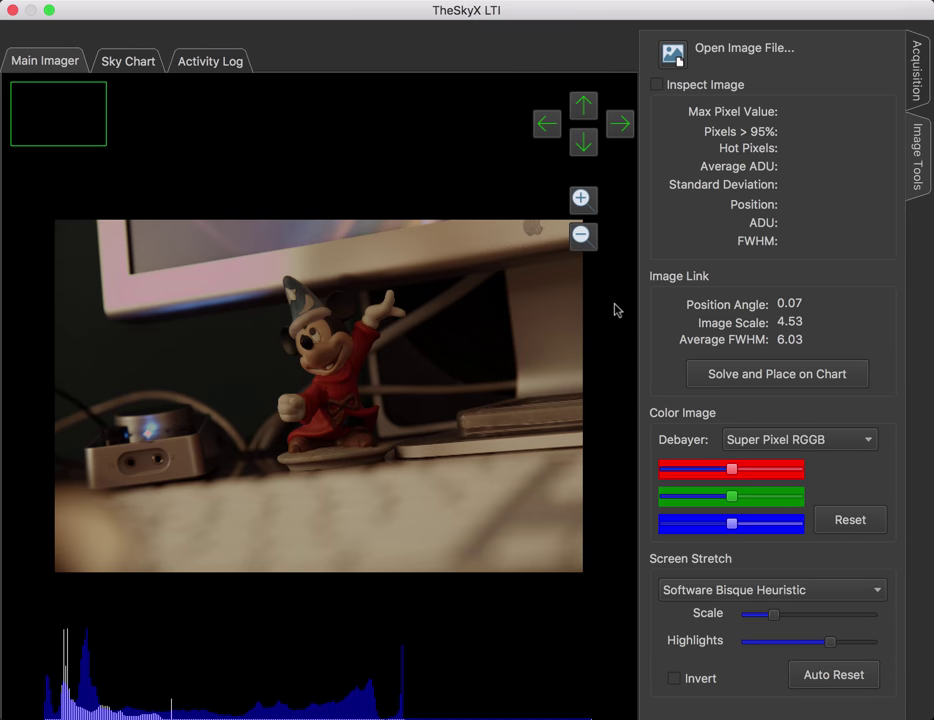
Zoom in on the Mickey figurine, raise its highlights, and add blue to cool the reddish cast
{"action": "left_click", "coordinate": [584, 200]}
{"action": "left_click", "coordinate": [584, 200]}
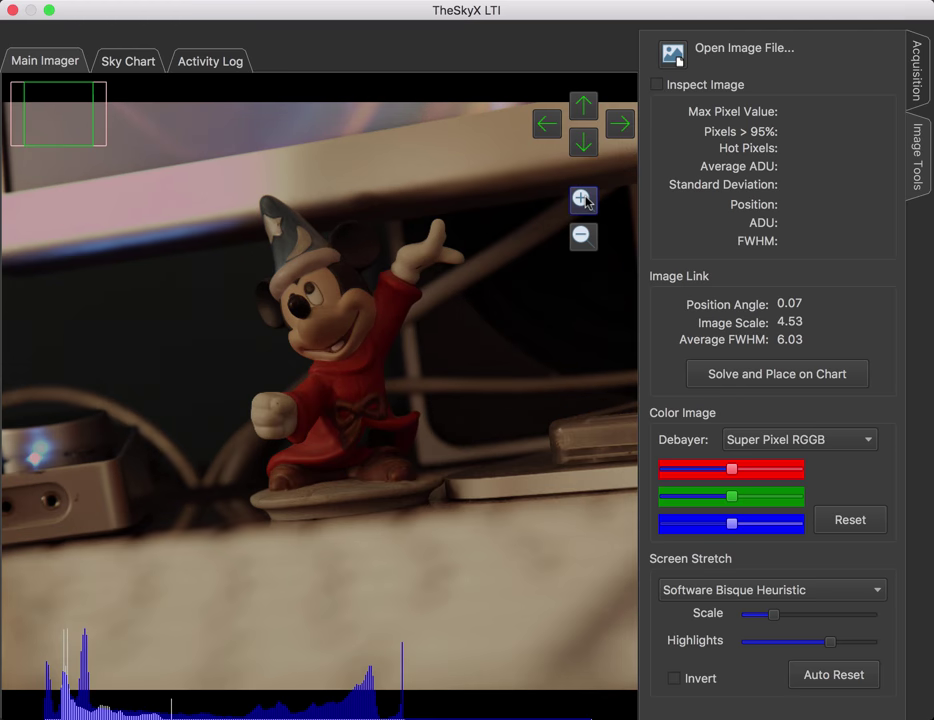
{"action": "left_click", "coordinate": [584, 200]}
{"action": "left_click_drag", "start_coordinate": [343, 338], "coordinate": [329, 375]}
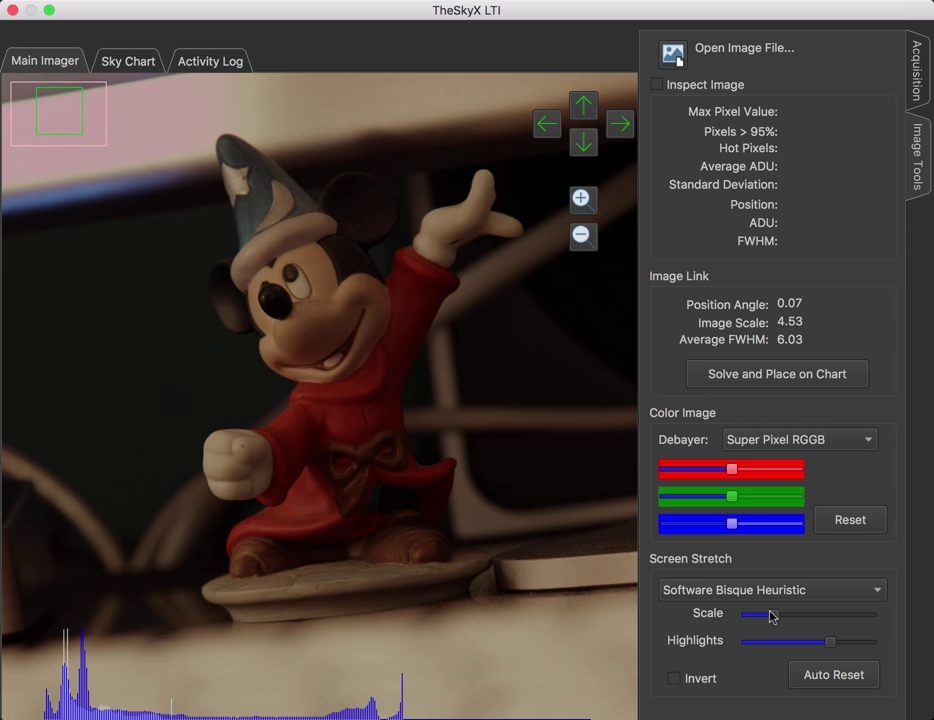
{"action": "mouse_move", "coordinate": [772, 616]}
{"action": "left_mouse_down"}
{"action": "mouse_move", "coordinate": [763, 619]}
{"action": "mouse_move", "coordinate": [773, 620]}
{"action": "left_mouse_up"}
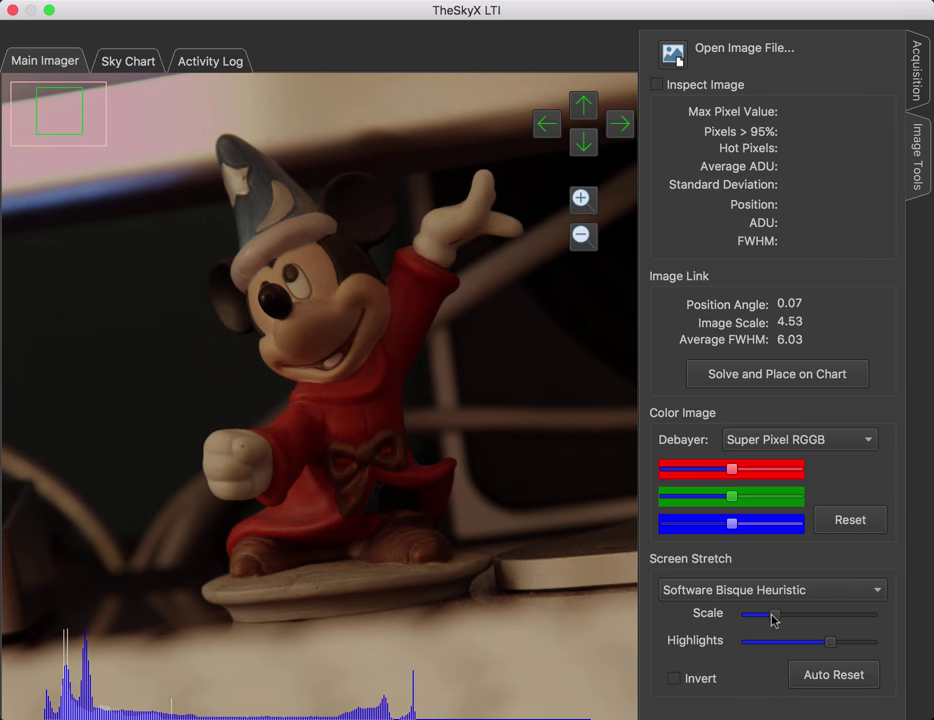
{"action": "mouse_move", "coordinate": [832, 647]}
{"action": "left_mouse_down"}
{"action": "mouse_move", "coordinate": [818, 646]}
{"action": "mouse_move", "coordinate": [826, 647]}
{"action": "left_mouse_up"}
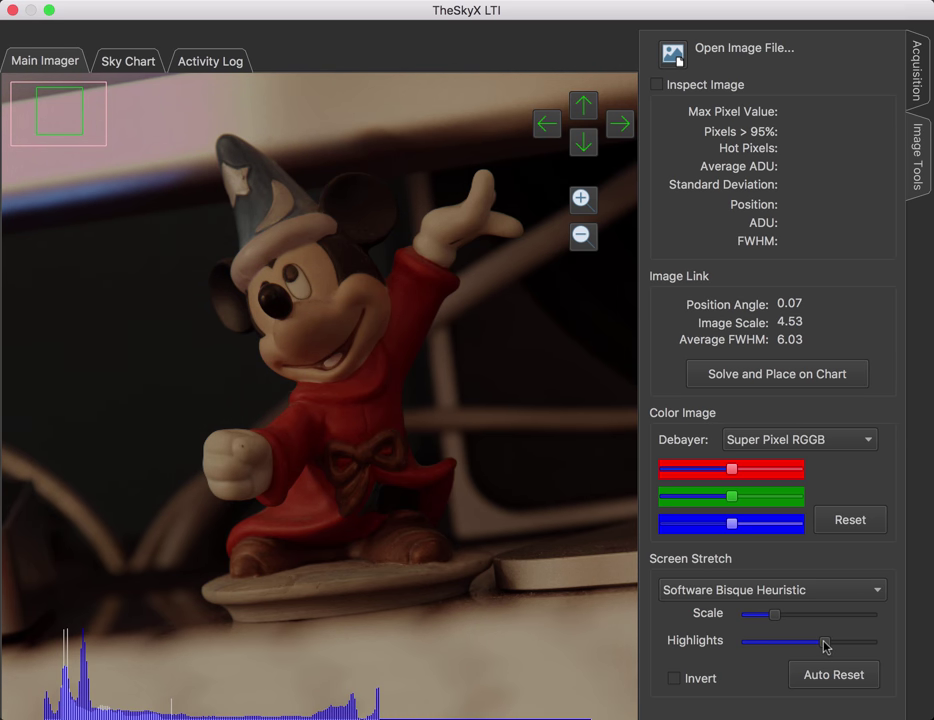
{"action": "left_click_drag", "start_coordinate": [732, 524], "coordinate": [742, 498]}
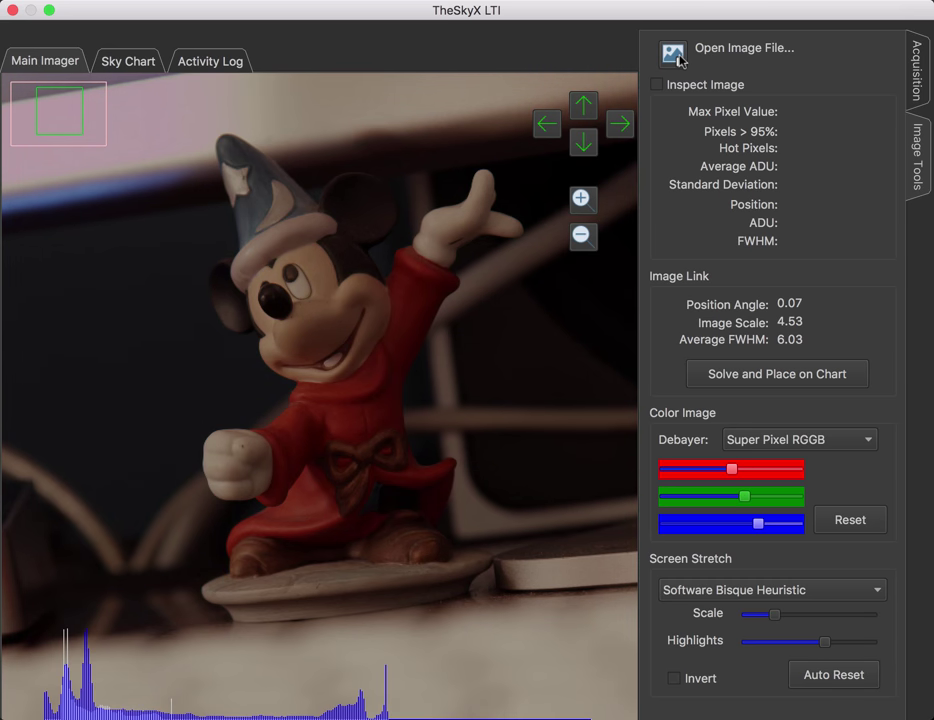
Open the VeilNebula FITS file from the Desktop SampleImages folder
{"action": "left_click", "coordinate": [674, 54]}
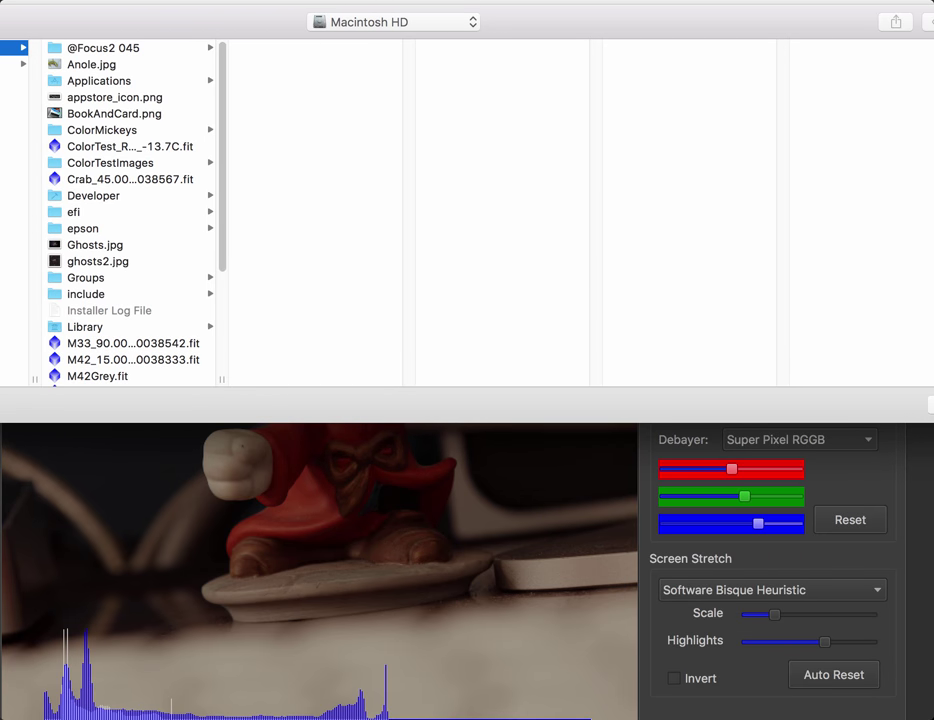
{"action": "key", "text": "super+shift+d"}
{"action": "type", "text": "Sample"}
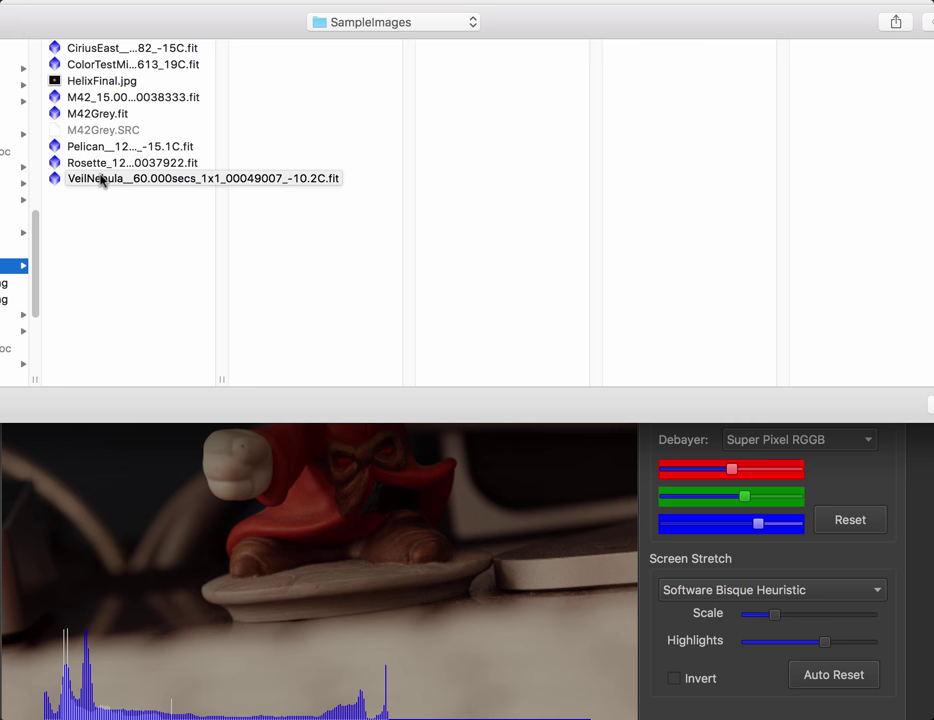
{"action": "double_click", "coordinate": [100, 180]}
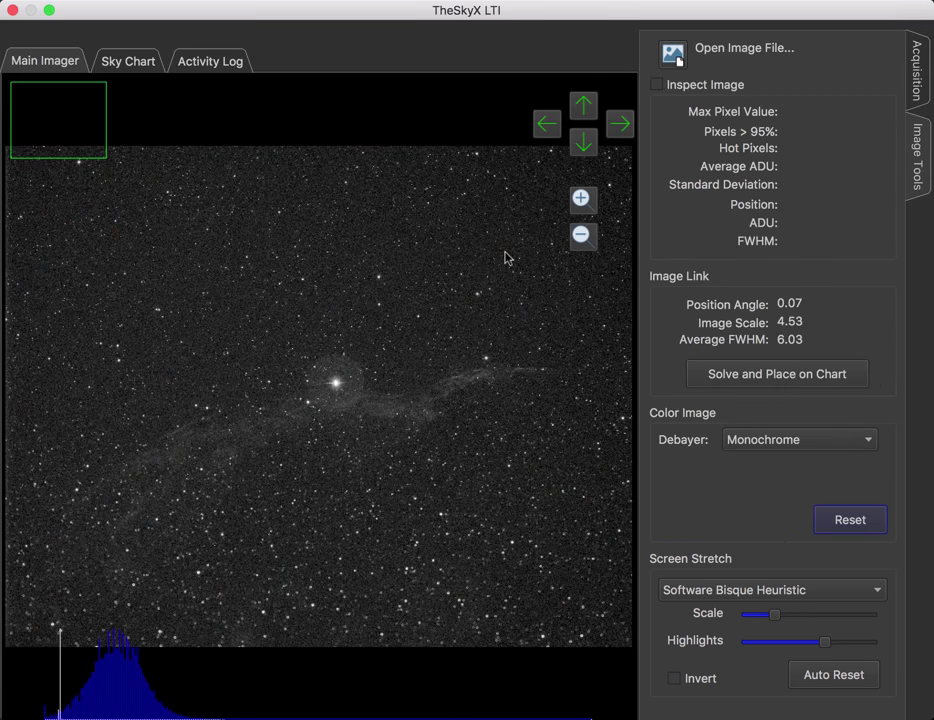
Zoom in four steps to inspect the bright spiked star, centre it, then zoom out one step
{"action": "left_click", "coordinate": [581, 201]}
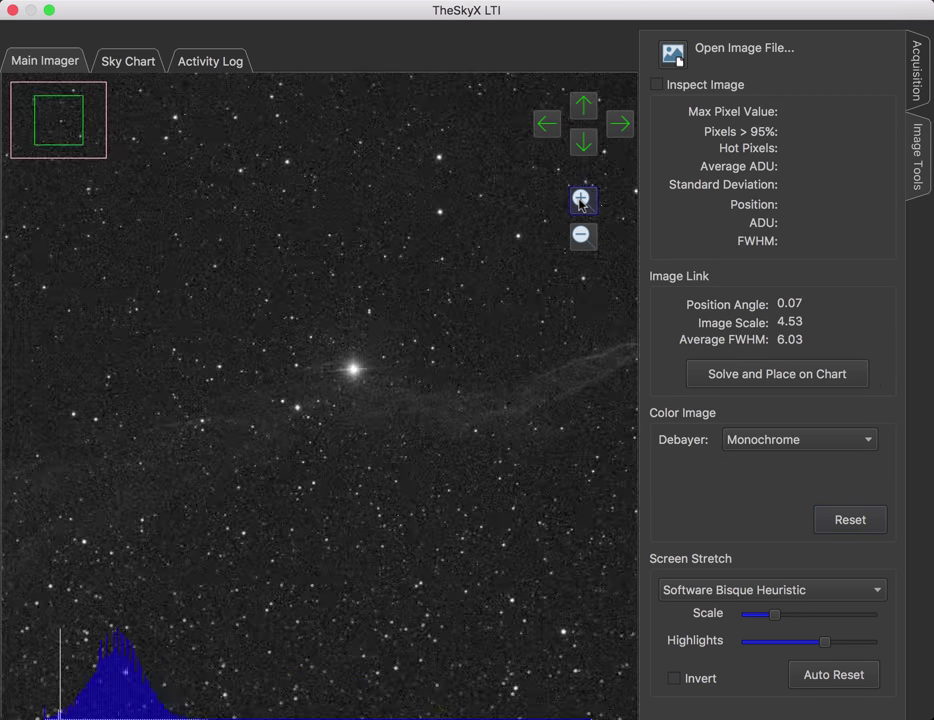
{"action": "left_click", "coordinate": [581, 201]}
{"action": "left_click", "coordinate": [581, 201]}
{"action": "left_click", "coordinate": [581, 201]}
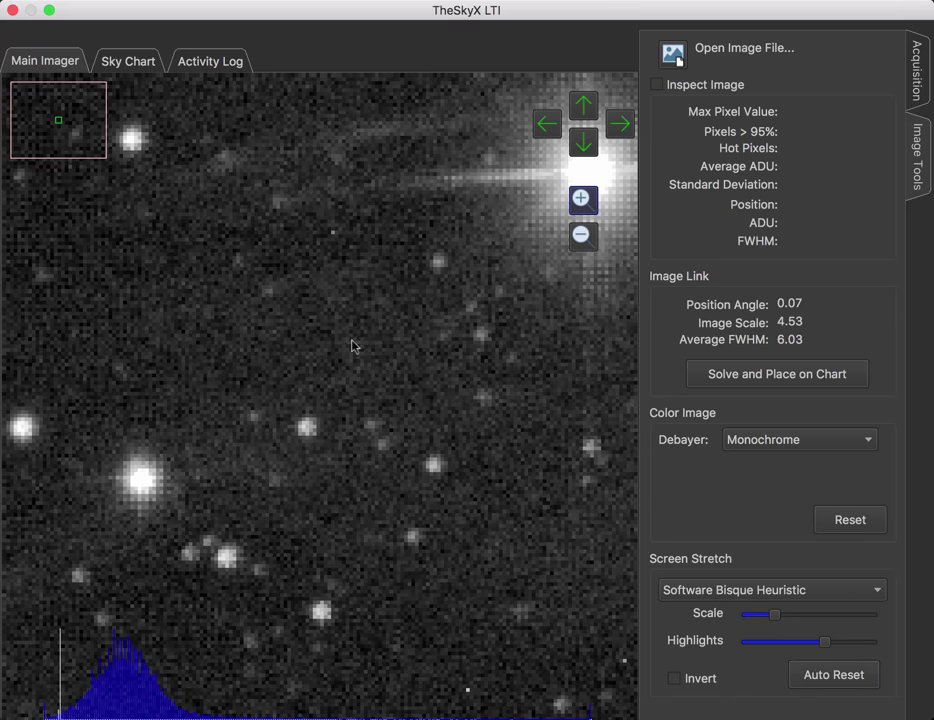
{"action": "left_click_drag", "start_coordinate": [352, 346], "coordinate": [410, 248]}
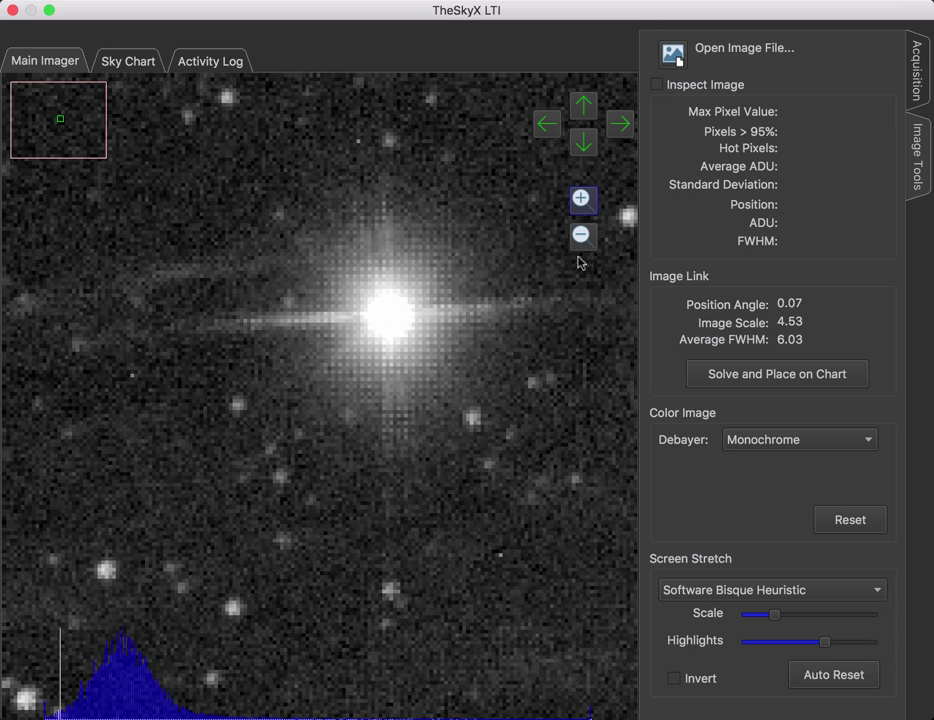
{"action": "left_click", "coordinate": [582, 235]}
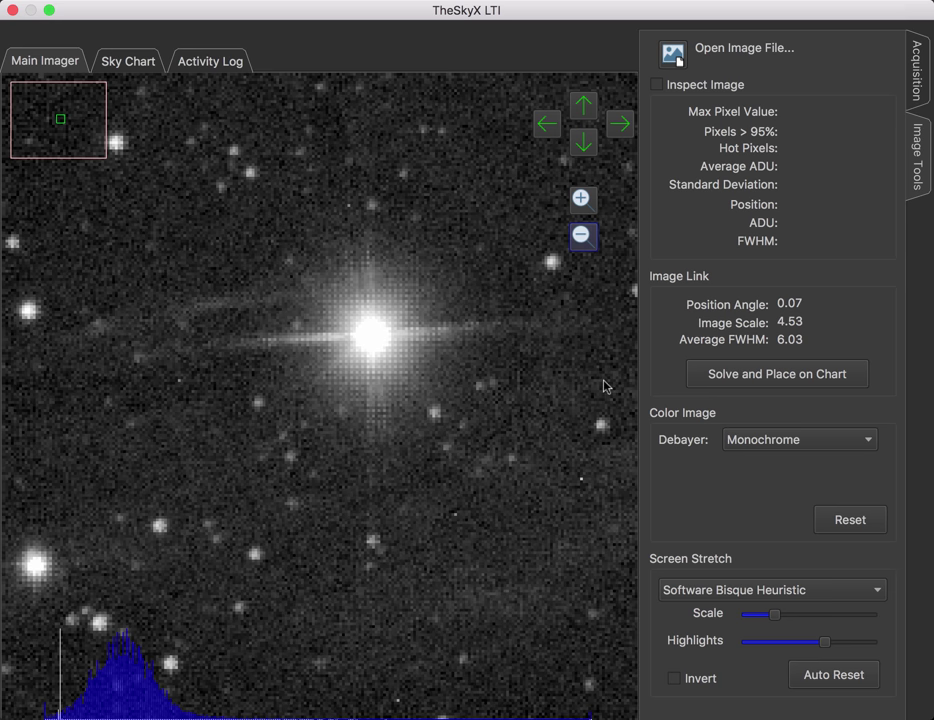
Debayer the Veil Nebula as Super Pixel GBRG, then switch to Super Pixel GRBG and check colours zoomed in
{"action": "left_click", "coordinate": [767, 441]}
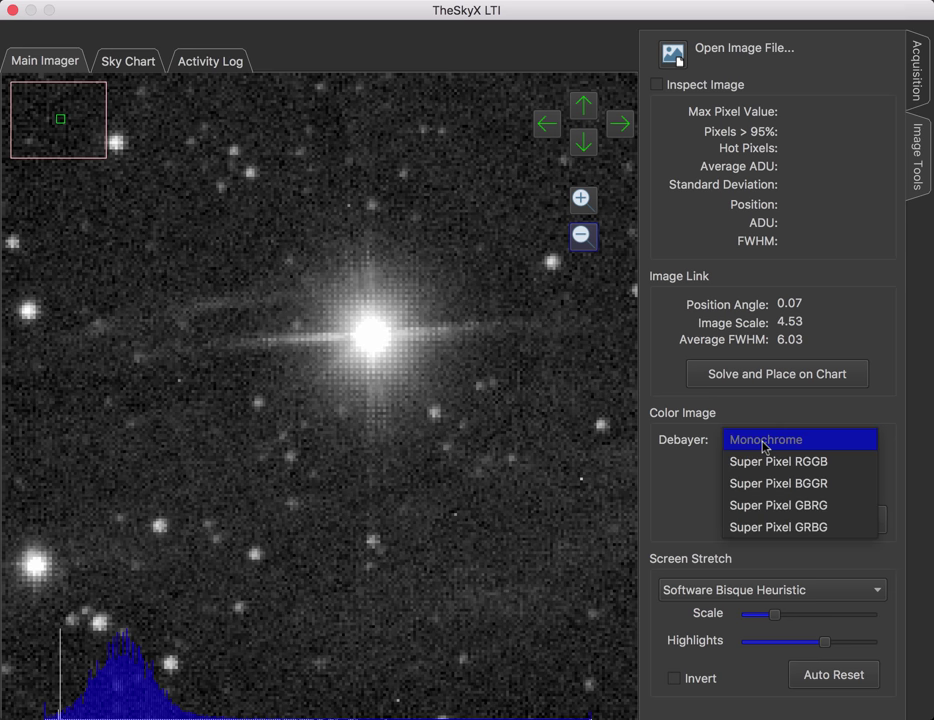
{"action": "left_click", "coordinate": [776, 506]}
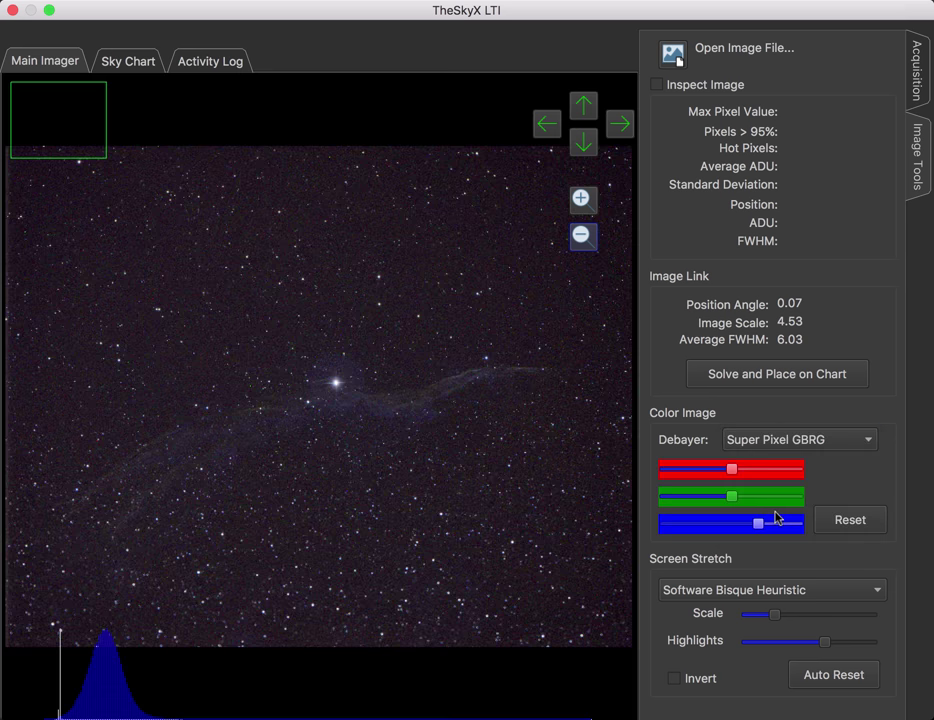
{"action": "left_click", "coordinate": [766, 441]}
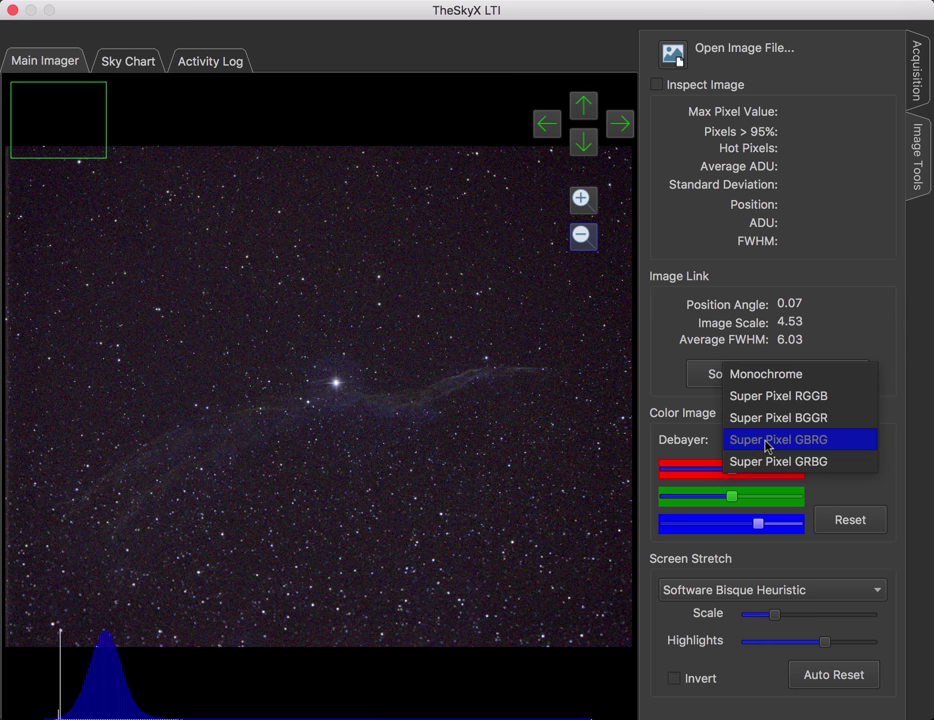
{"action": "left_click", "coordinate": [771, 465]}
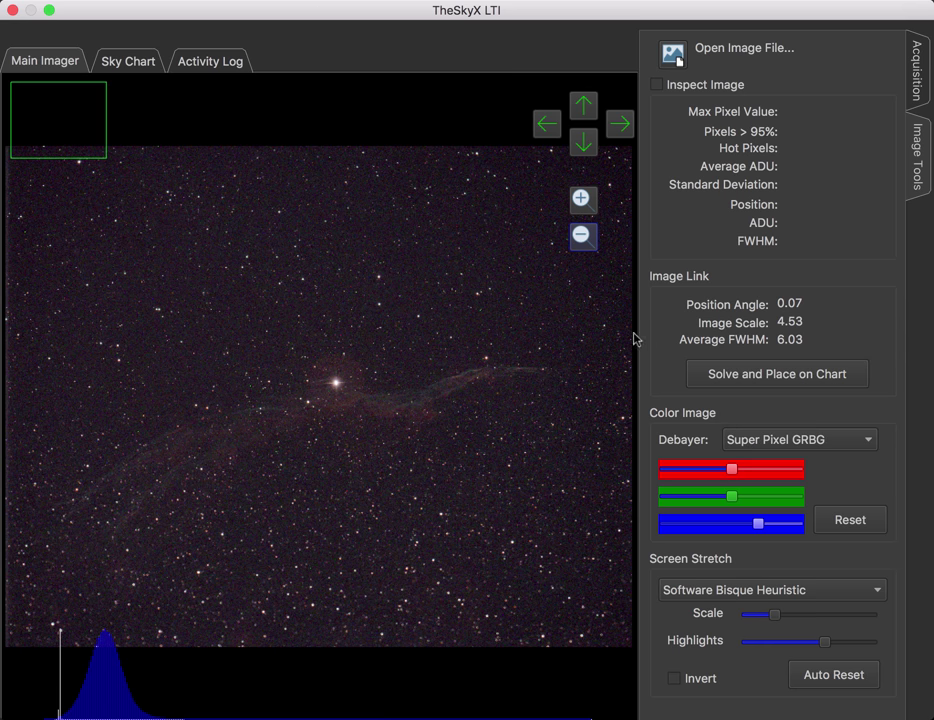
{"action": "left_click", "coordinate": [581, 199]}
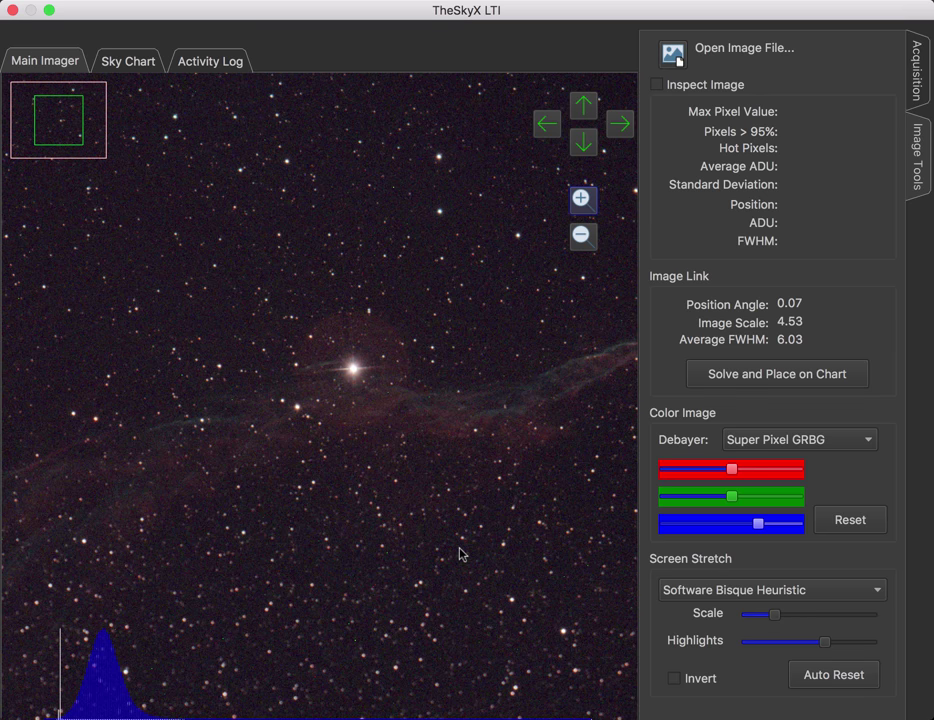
{"action": "left_click_drag", "start_coordinate": [463, 552], "coordinate": [440, 500]}
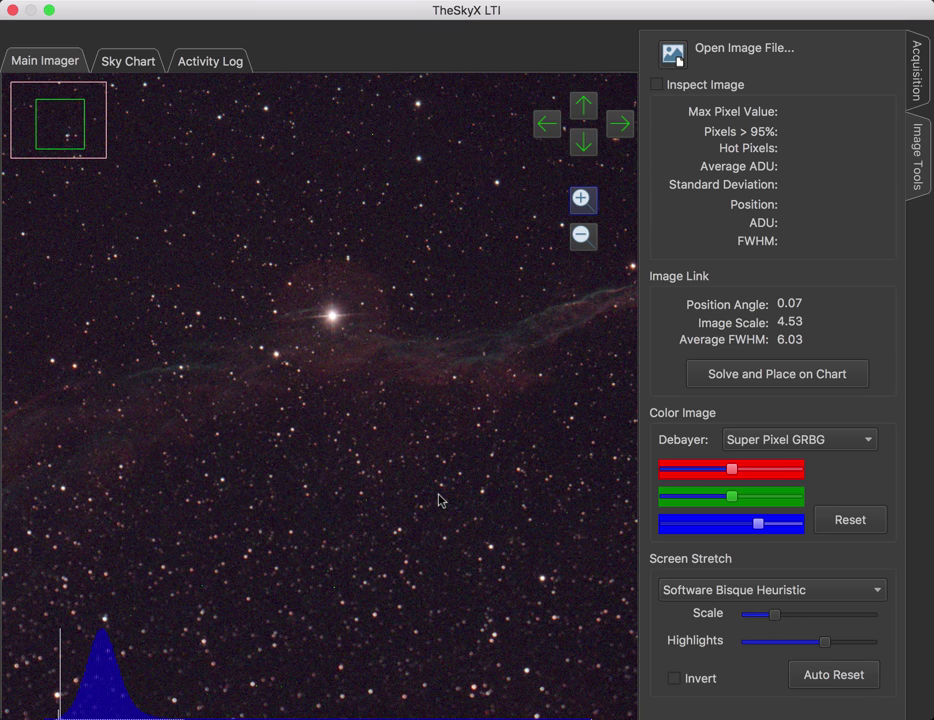
Raise the stretch scale and highlights slightly and reduce blue to remove the purple cast
{"action": "left_click", "coordinate": [581, 237]}
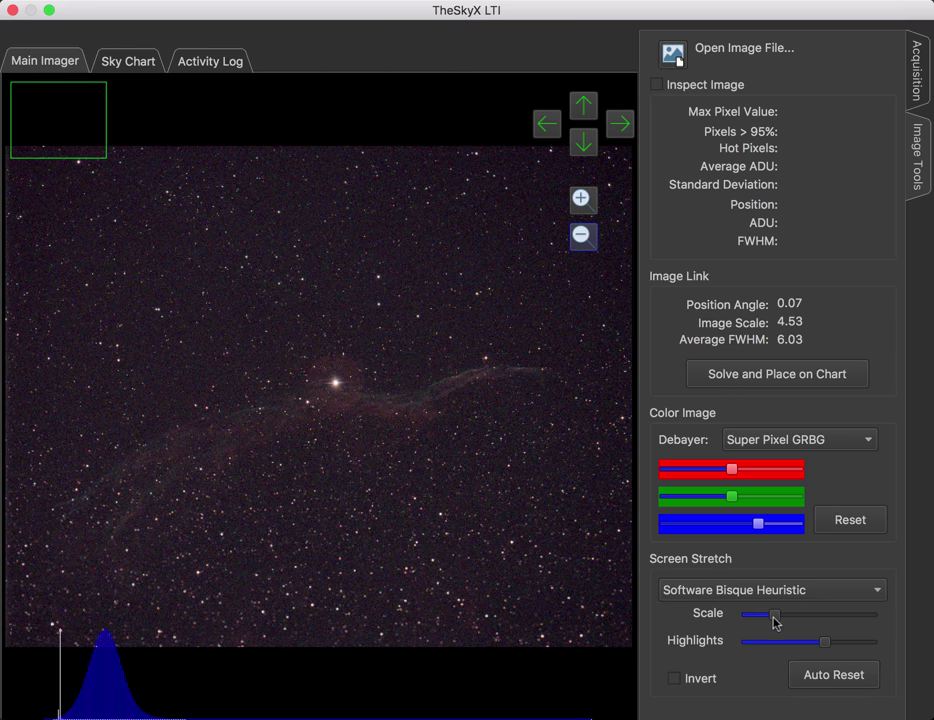
{"action": "left_click_drag", "start_coordinate": [775, 617], "coordinate": [777, 618]}
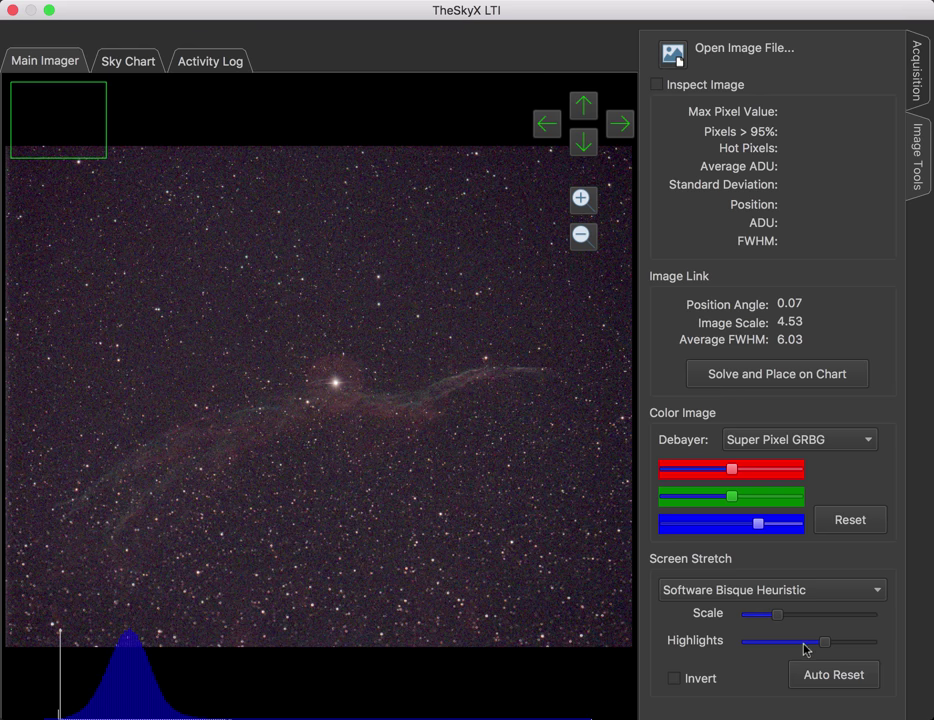
{"action": "mouse_move", "coordinate": [826, 643]}
{"action": "left_mouse_down"}
{"action": "mouse_move", "coordinate": [817, 644]}
{"action": "mouse_move", "coordinate": [833, 641]}
{"action": "left_mouse_up"}
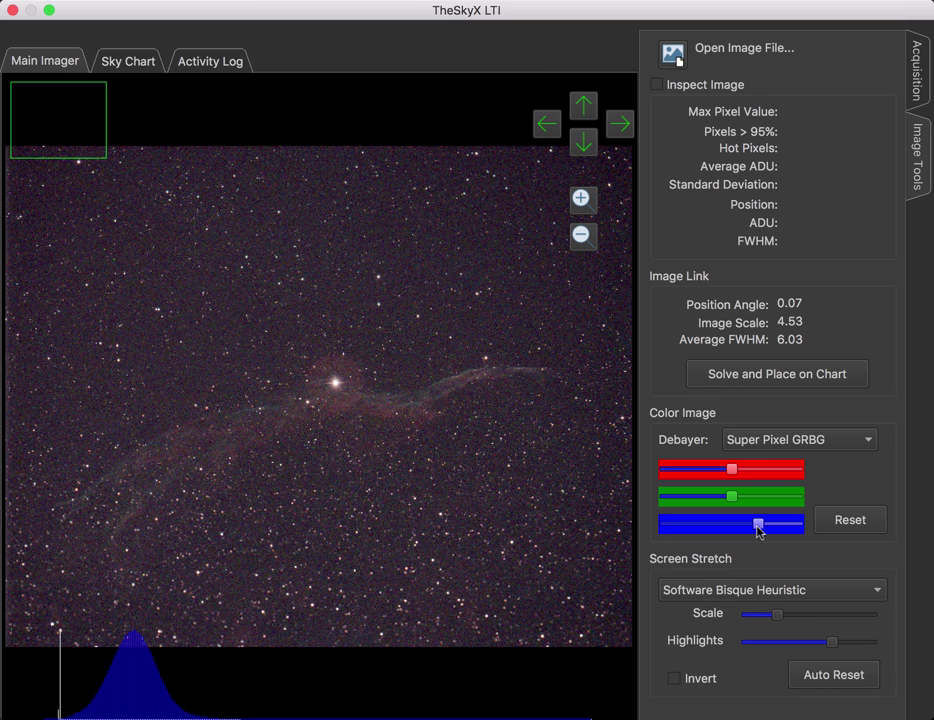
{"action": "left_click_drag", "start_coordinate": [758, 530], "coordinate": [717, 473]}
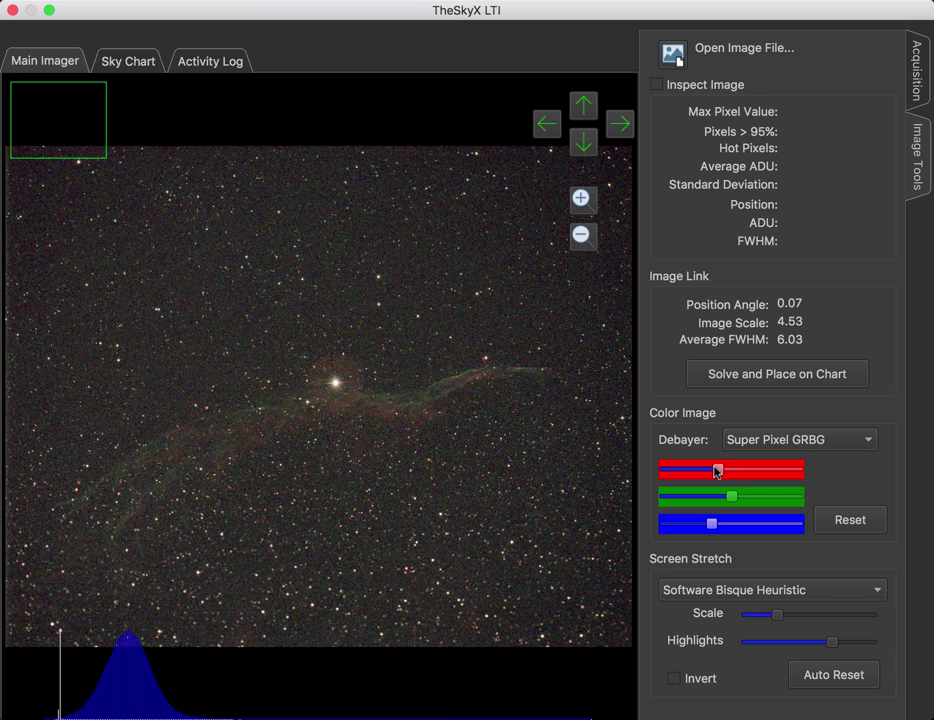
Zoom in and pan along the nebula filaments and bright star, then zoom out to the full frame
{"action": "left_click", "coordinate": [583, 198]}
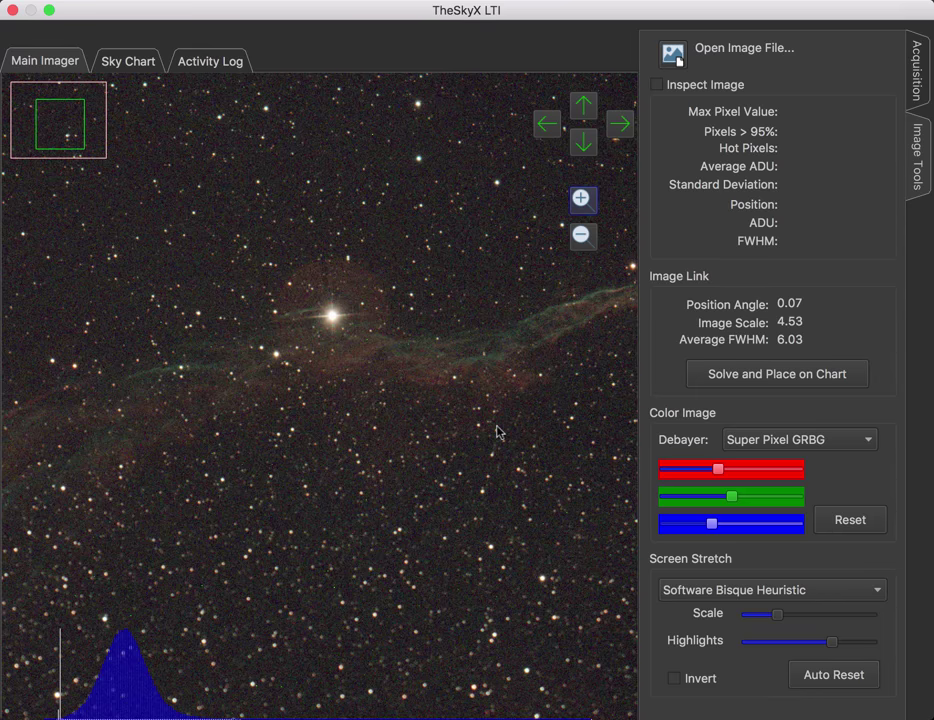
{"action": "left_click_drag", "start_coordinate": [500, 432], "coordinate": [314, 500]}
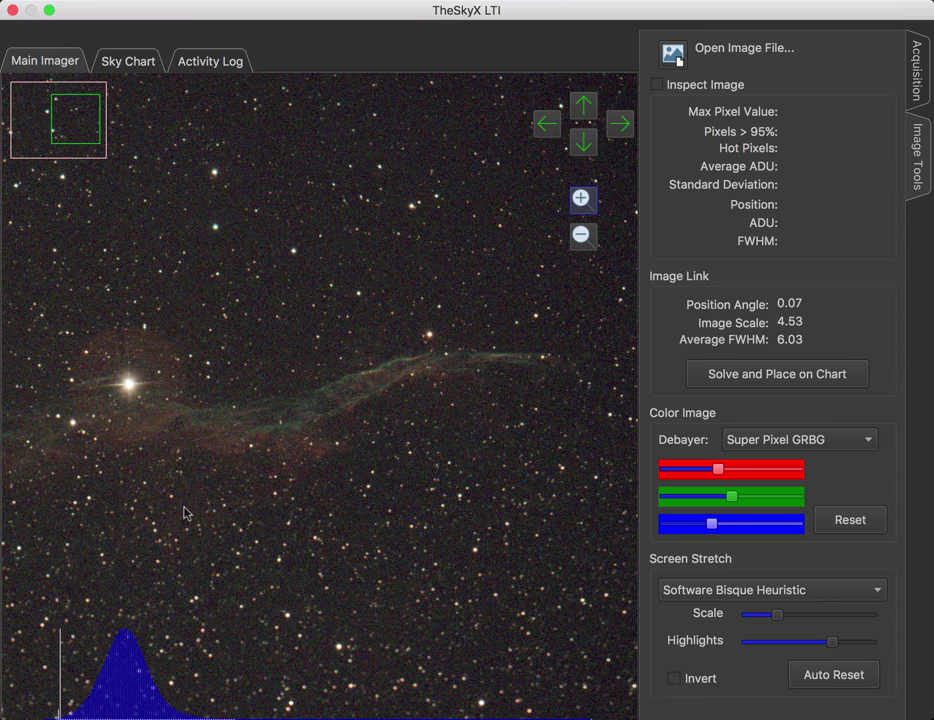
{"action": "left_click_drag", "start_coordinate": [136, 370], "coordinate": [478, 438]}
{"action": "left_click_drag", "start_coordinate": [198, 496], "coordinate": [307, 441]}
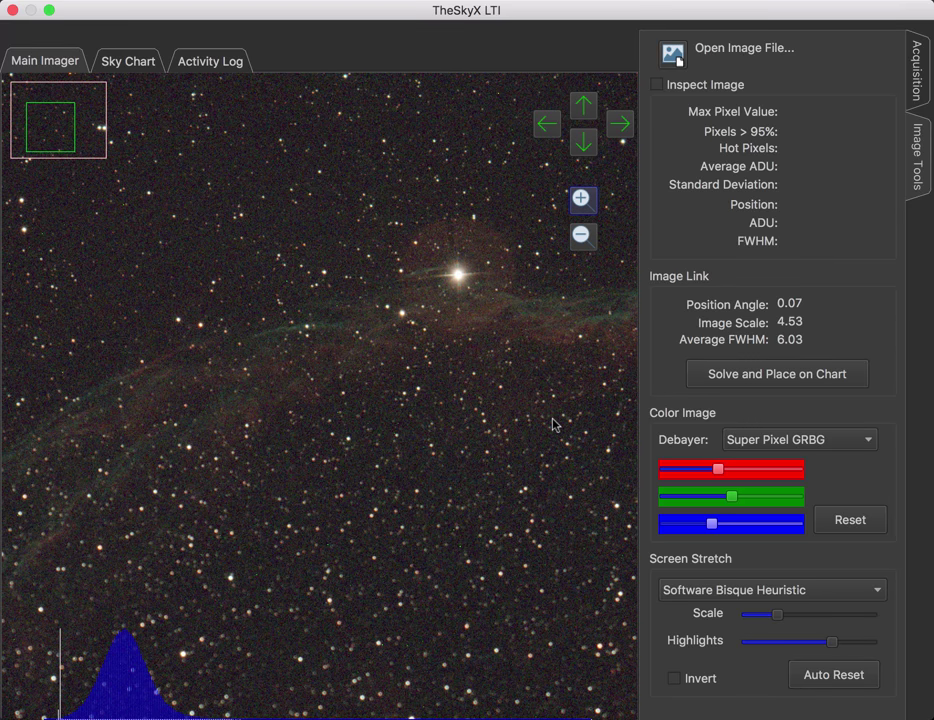
{"action": "scroll", "coordinate": [307, 441], "scroll_direction": "right", "scroll_amount": 10}
{"action": "left_click_drag", "start_coordinate": [229, 402], "coordinate": [423, 444]}
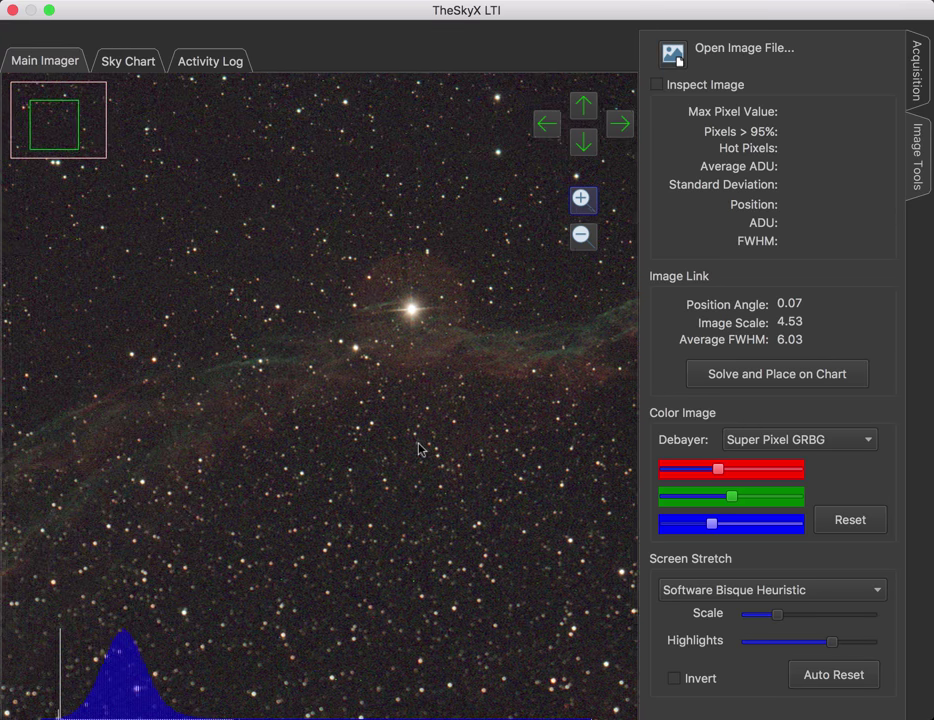
{"action": "left_click", "coordinate": [580, 237]}
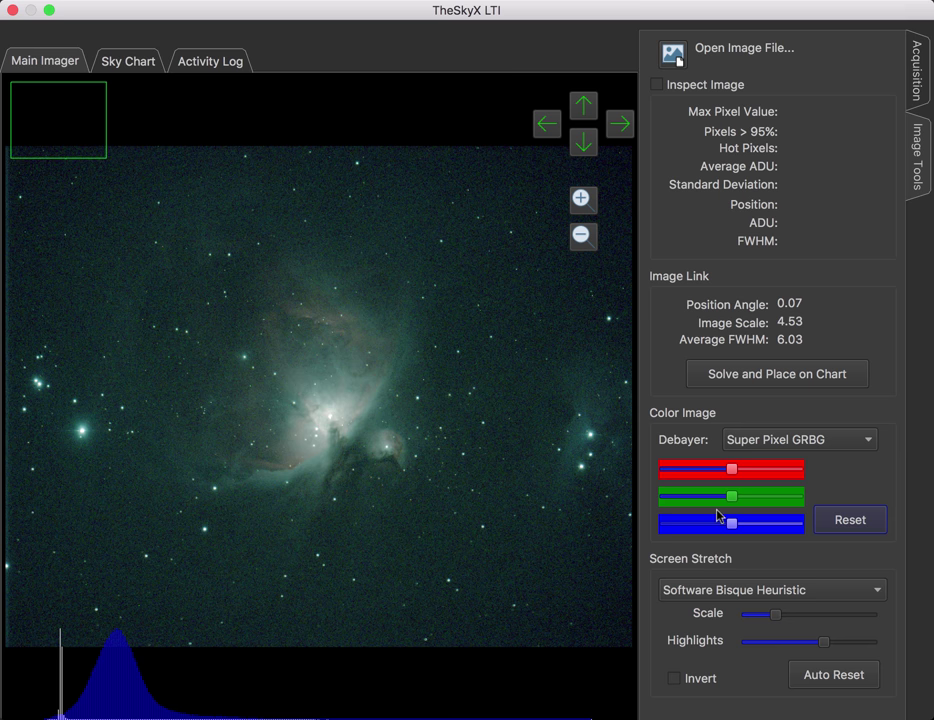
Reduce green and add a little red to M42, then raise highlights and lower the stretch scale slightly
{"action": "left_click_drag", "start_coordinate": [733, 505], "coordinate": [713, 524]}
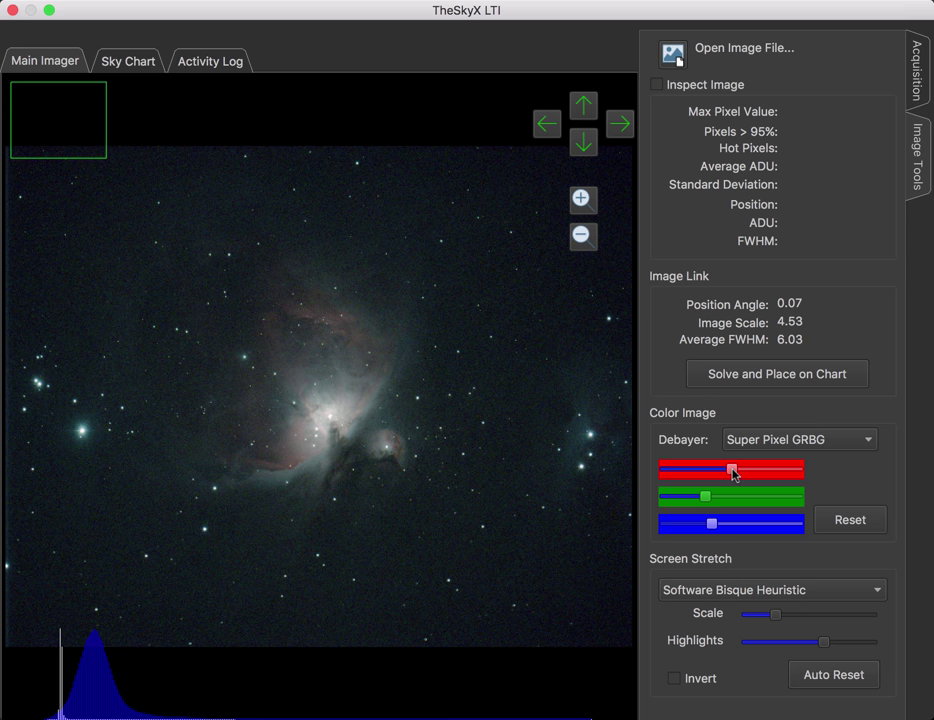
{"action": "left_click_drag", "start_coordinate": [738, 474], "coordinate": [750, 474]}
{"action": "left_click_drag", "start_coordinate": [776, 617], "coordinate": [771, 614]}
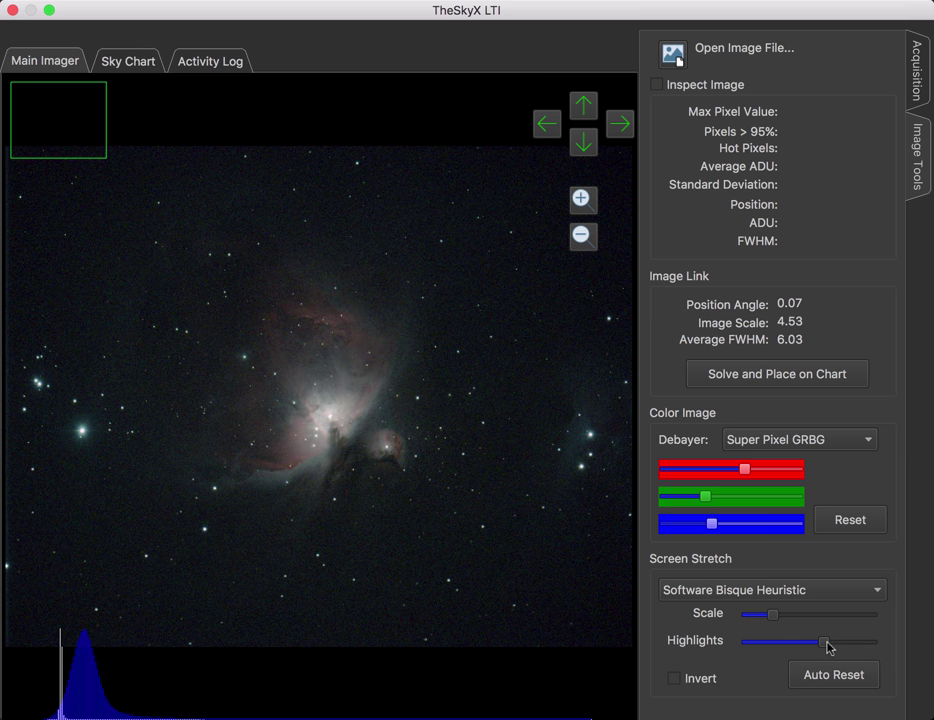
{"action": "mouse_move", "coordinate": [829, 647]}
{"action": "left_mouse_down"}
{"action": "mouse_move", "coordinate": [819, 647]}
{"action": "mouse_move", "coordinate": [840, 648]}
{"action": "left_mouse_up"}
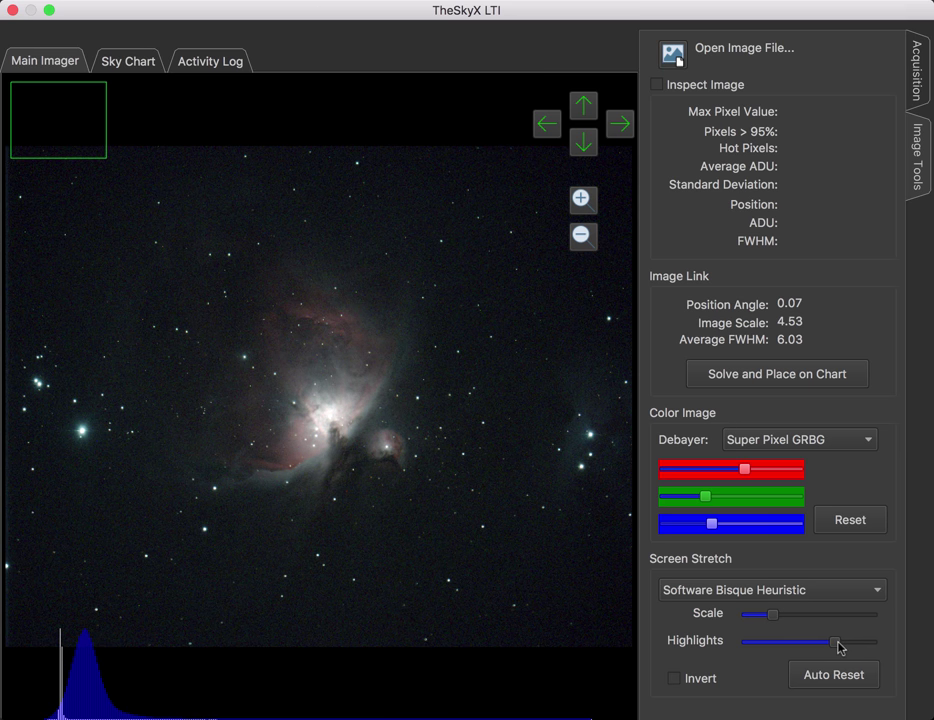
{"action": "left_click_drag", "start_coordinate": [777, 617], "coordinate": [776, 618]}
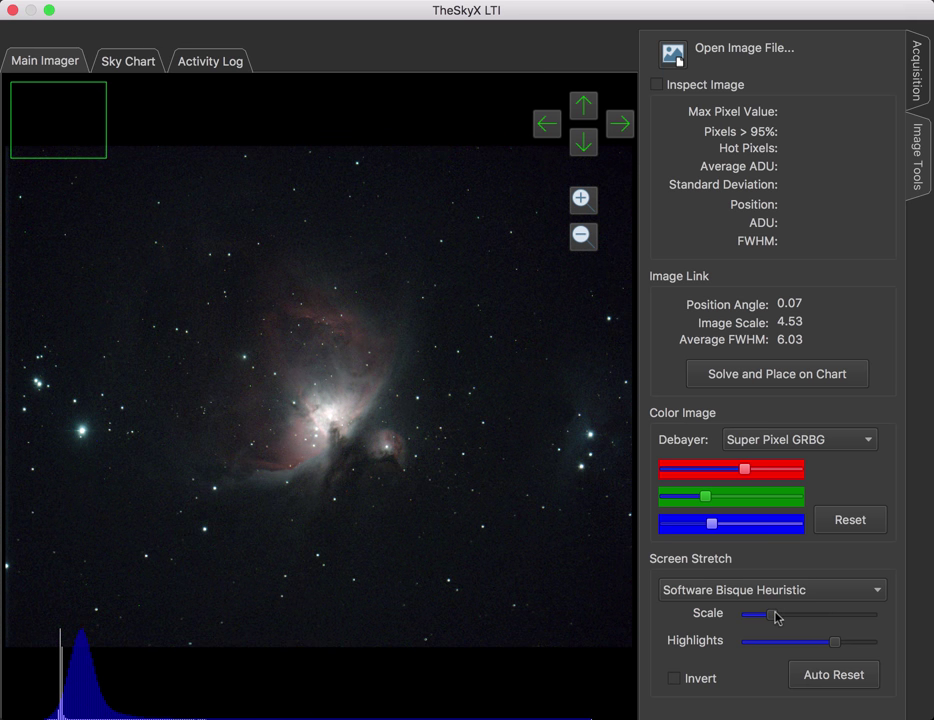